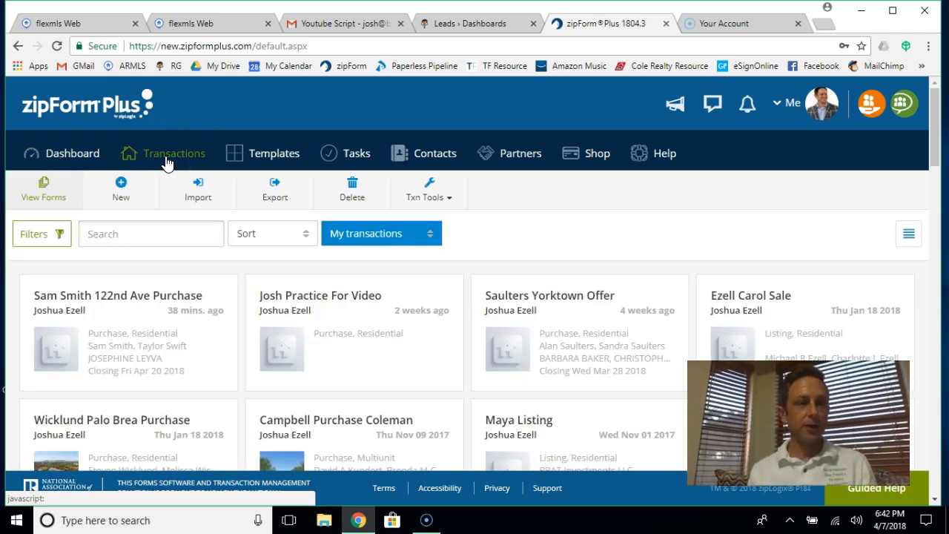
Step: Switch from the zipForm Plus transactions list to the first flexmls Web tab
click(74, 22)
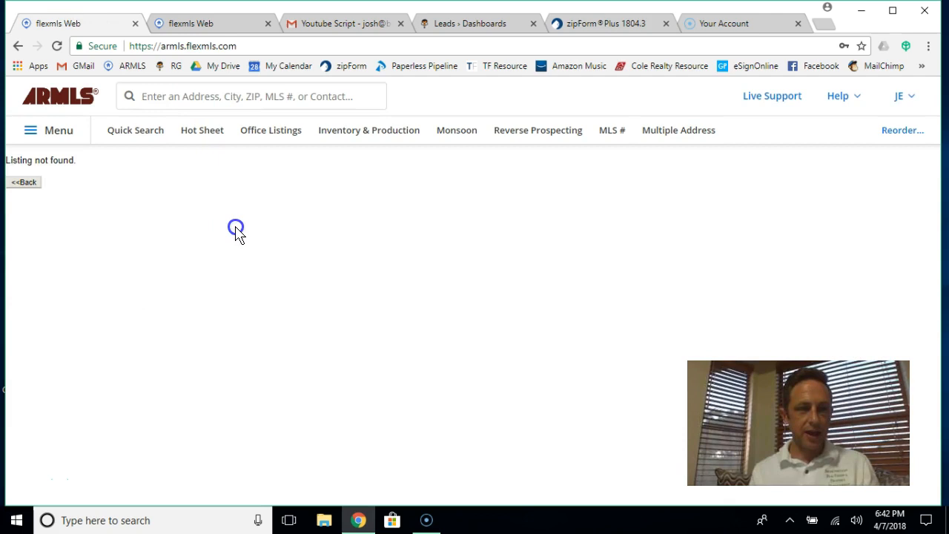
Step: Scroll through the 122nd-area comparables report in flexmls, then return to zipForm Plus
click(197, 17)
click(393, 285)
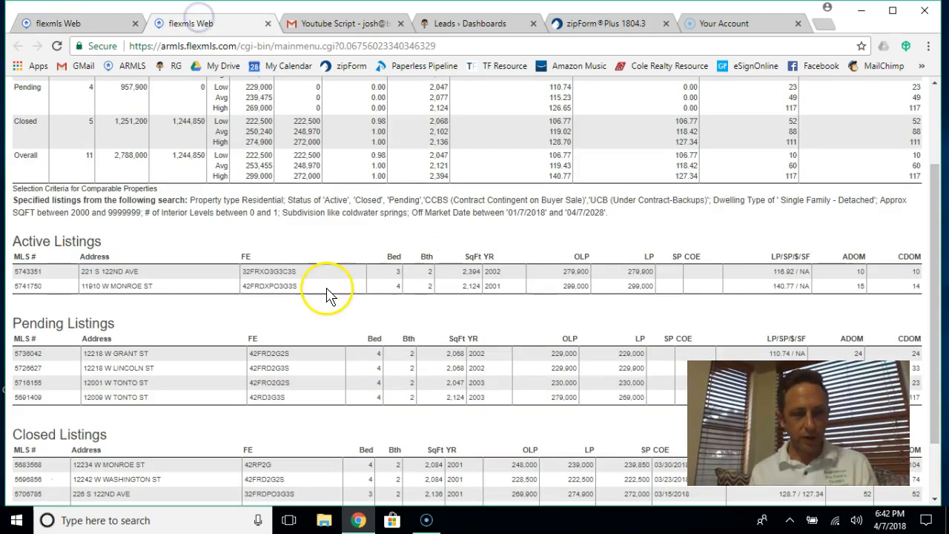
scroll(301, 292, down, 2)
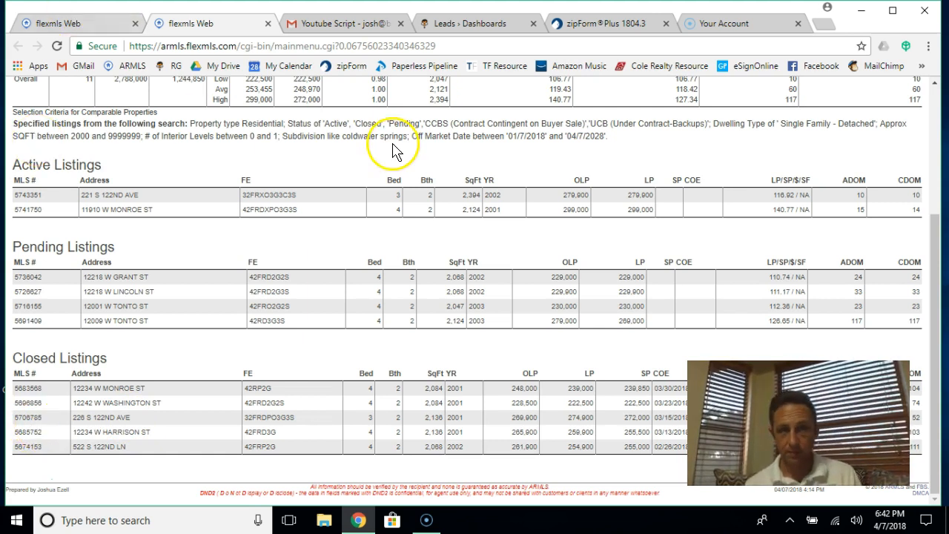
click(590, 30)
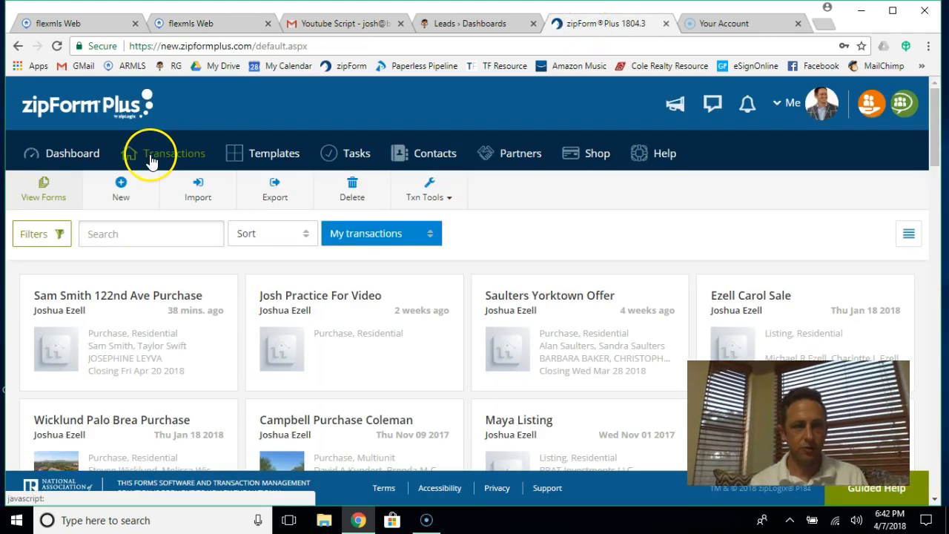
Step: Create and save a new Residential listing named '122nd Listing Practice'
click(150, 160)
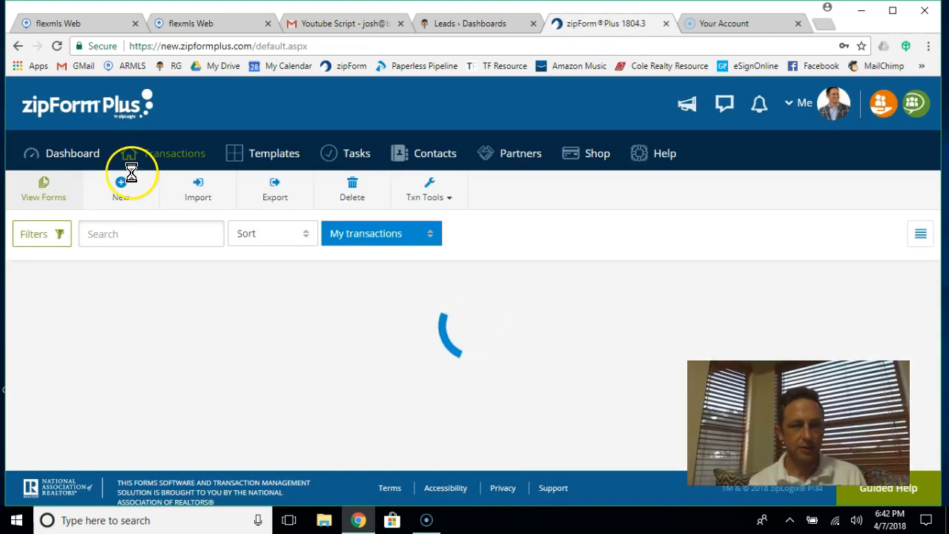
click(119, 195)
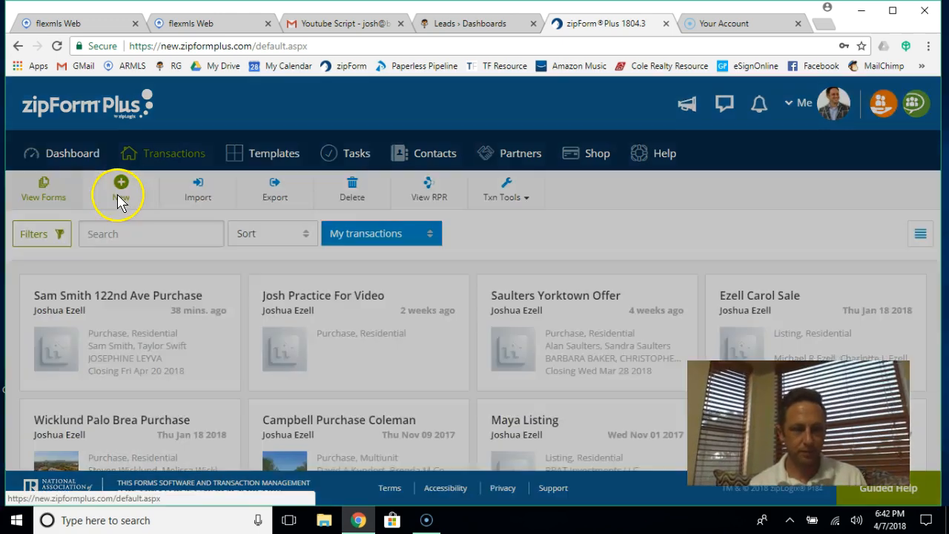
click(290, 217)
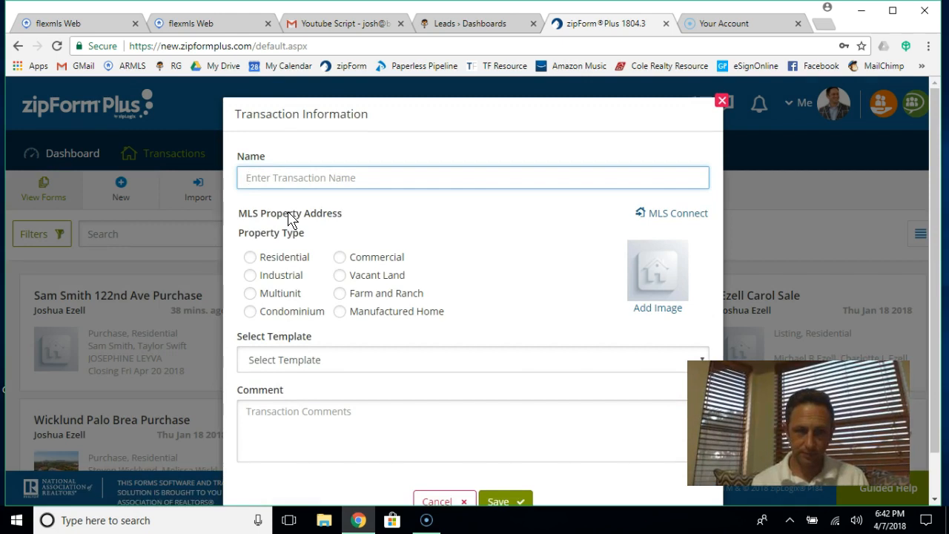
click(282, 178)
text(122nd Listing Practice)
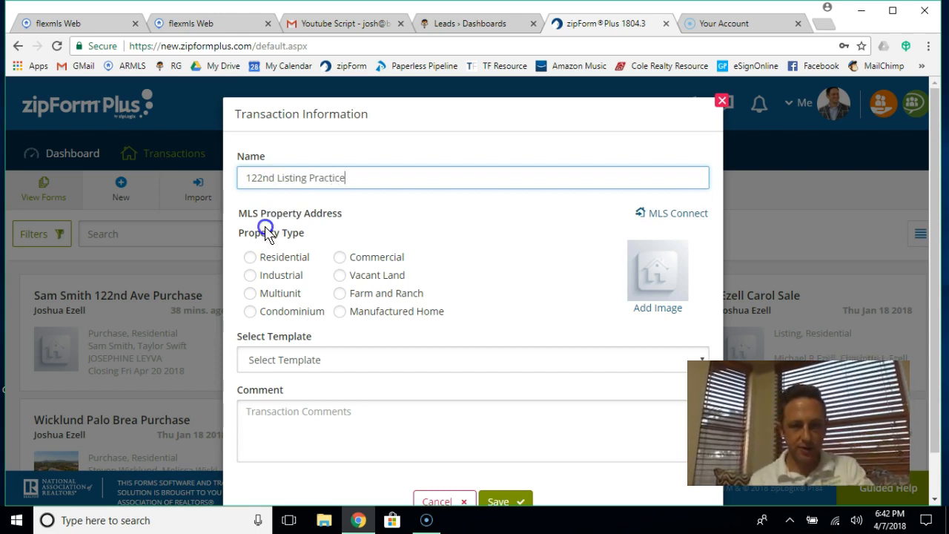
click(250, 257)
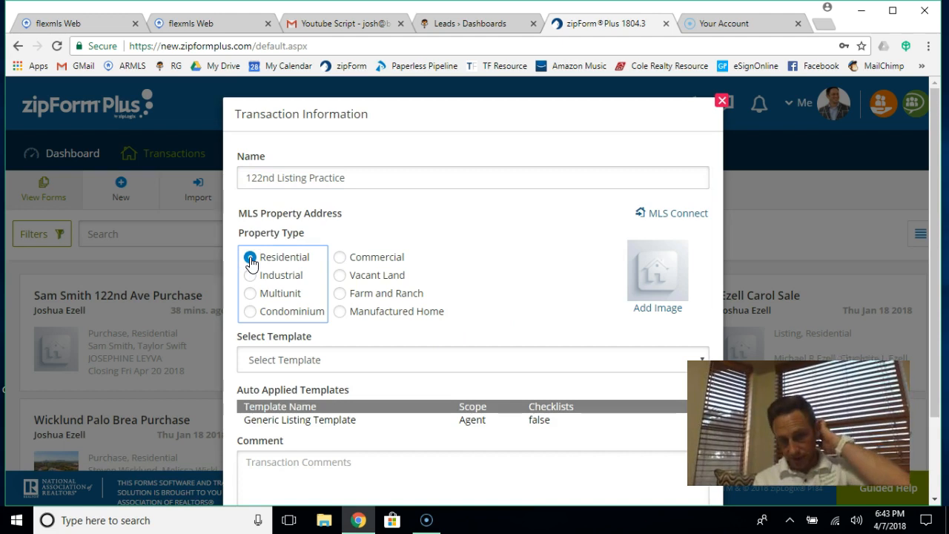
scroll(406, 387, down, 1)
scroll(406, 386, down, 2)
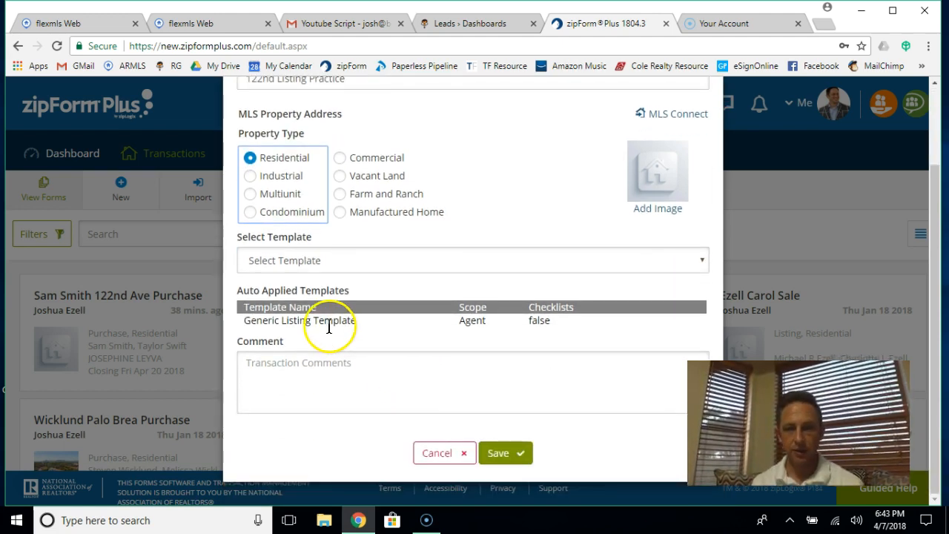
click(514, 443)
click(507, 449)
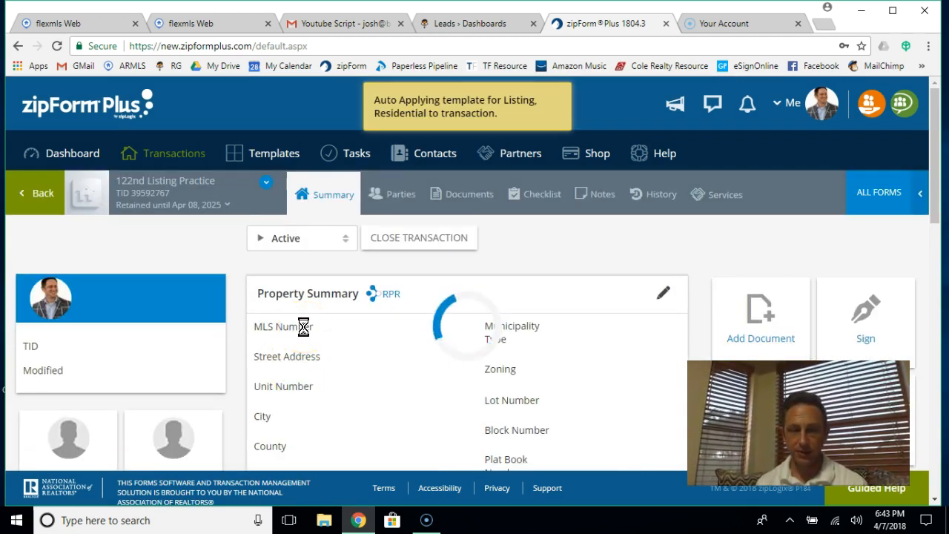
Step: Look over the new transaction's summary page, then switch to its documents list
scroll(304, 330, down, 3)
scroll(304, 330, down, 1)
scroll(304, 330, up, 4)
scroll(303, 330, down, 4)
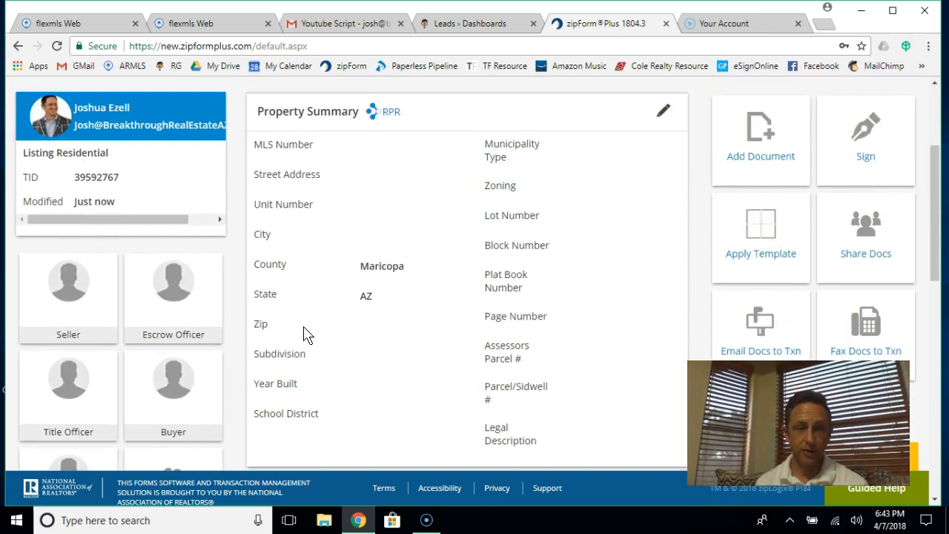
scroll(303, 330, up, 4)
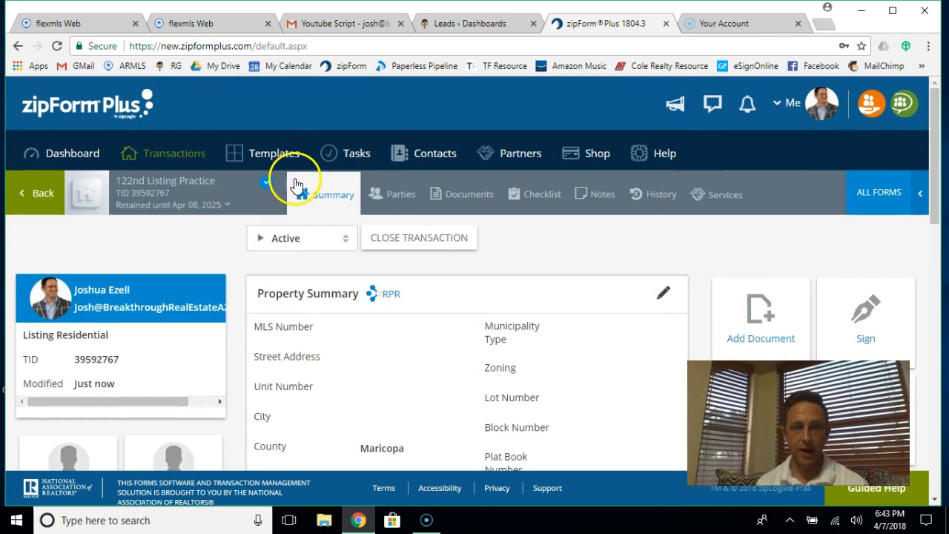
click(447, 197)
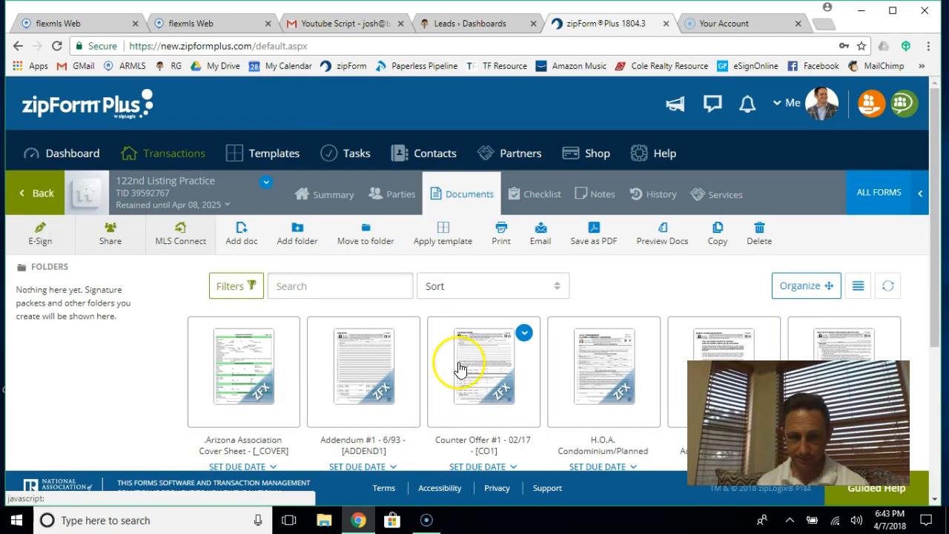
Step: Open the Arizona Association Cover Sheet and scroll through its empty sections
scroll(456, 415, down, 2)
click(227, 274)
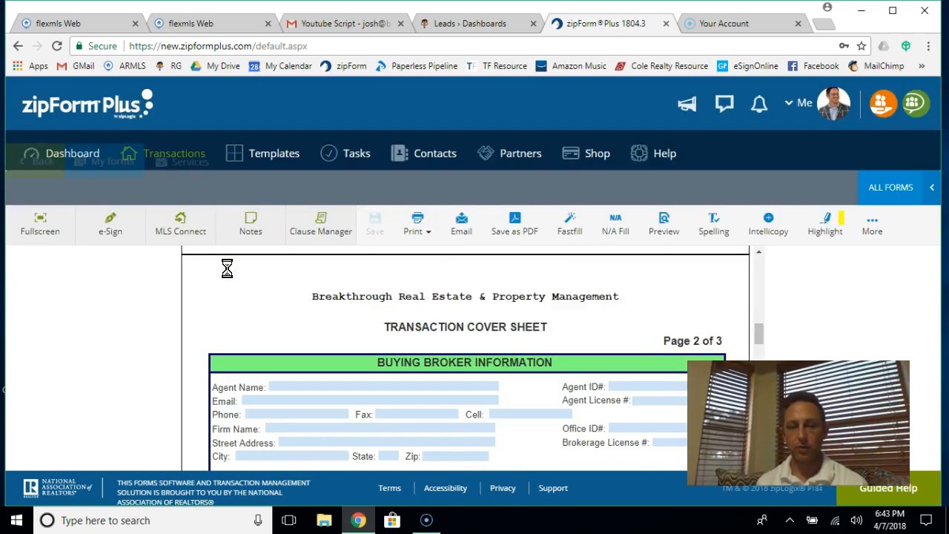
scroll(508, 404, down, 1)
scroll(508, 407, up, 10)
scroll(507, 417, down, 5)
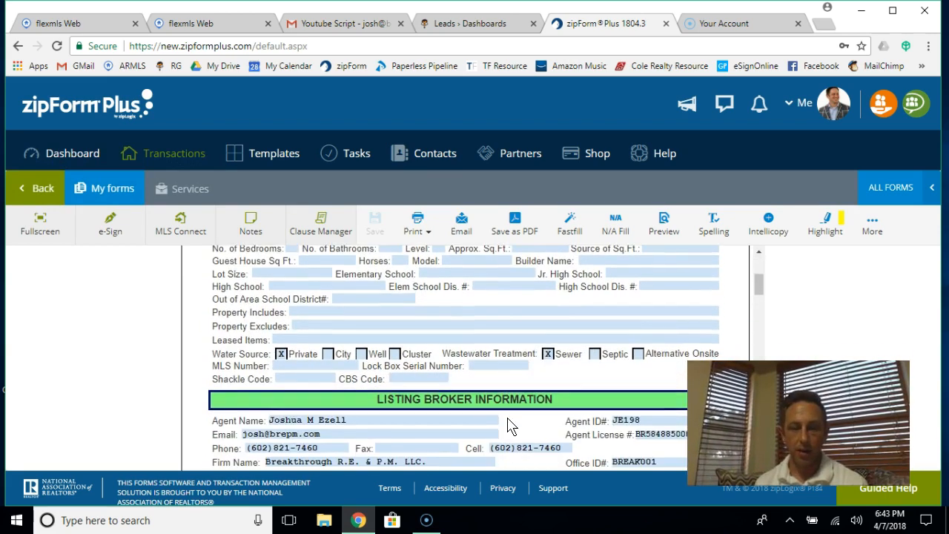
scroll(508, 424, down, 3)
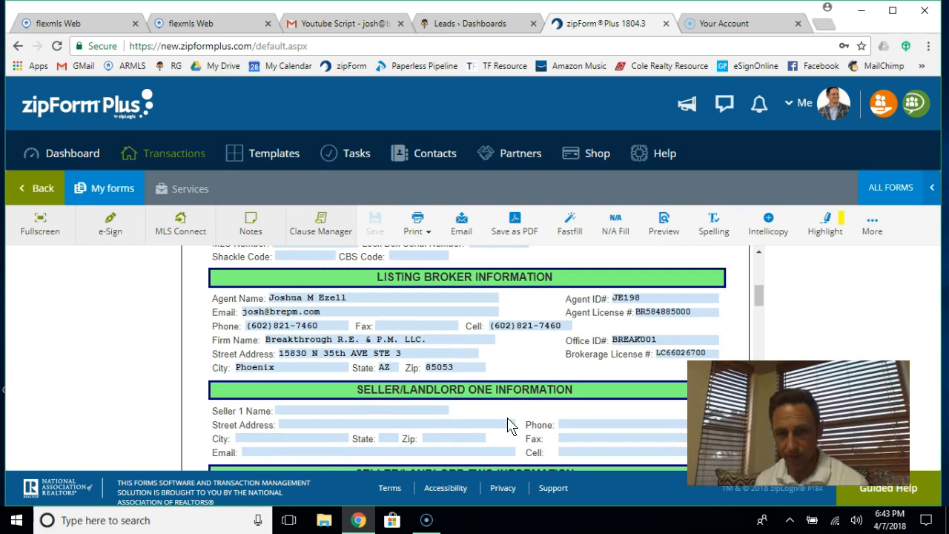
scroll(508, 424, down, 3)
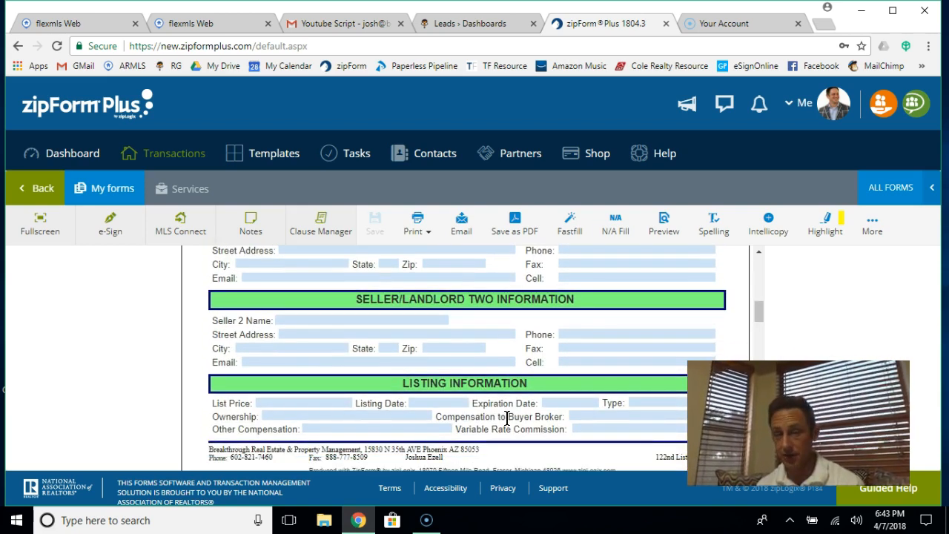
scroll(506, 417, up, 10)
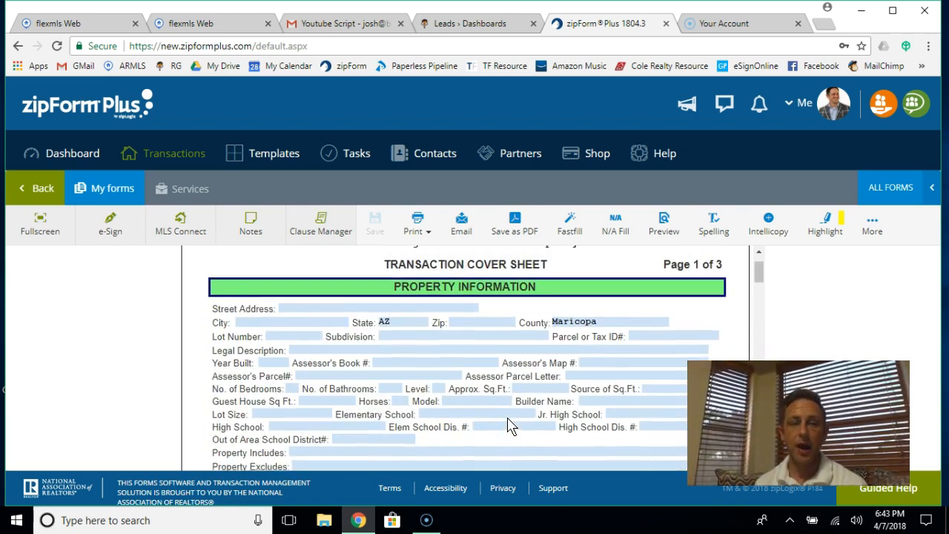
scroll(496, 419, up, 1)
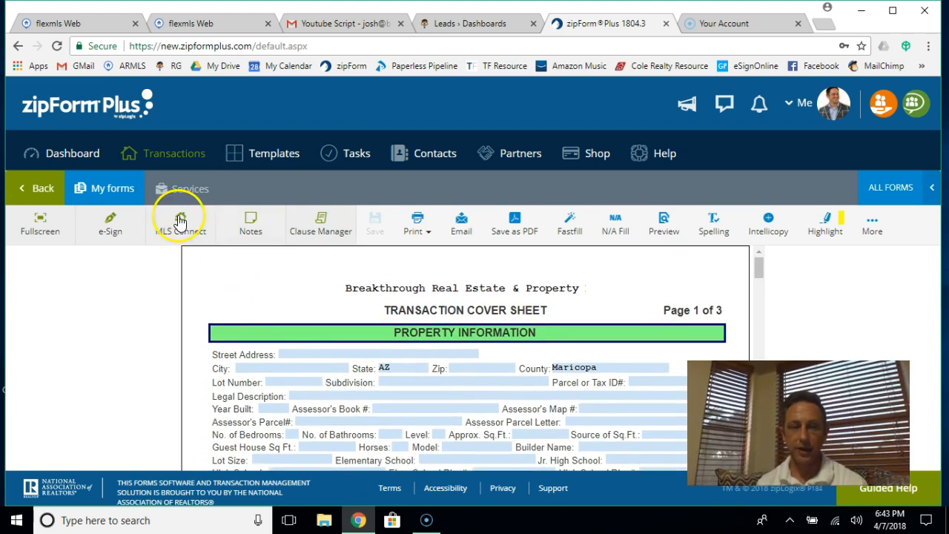
Step: Start an MLS Connect import for ARMLS Residential, then go to flexmls for the listing number
click(181, 221)
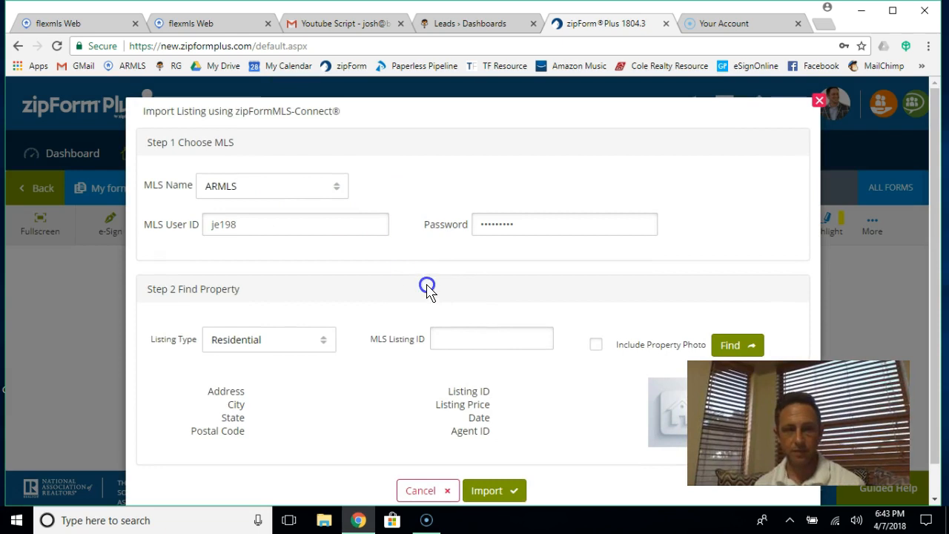
click(454, 341)
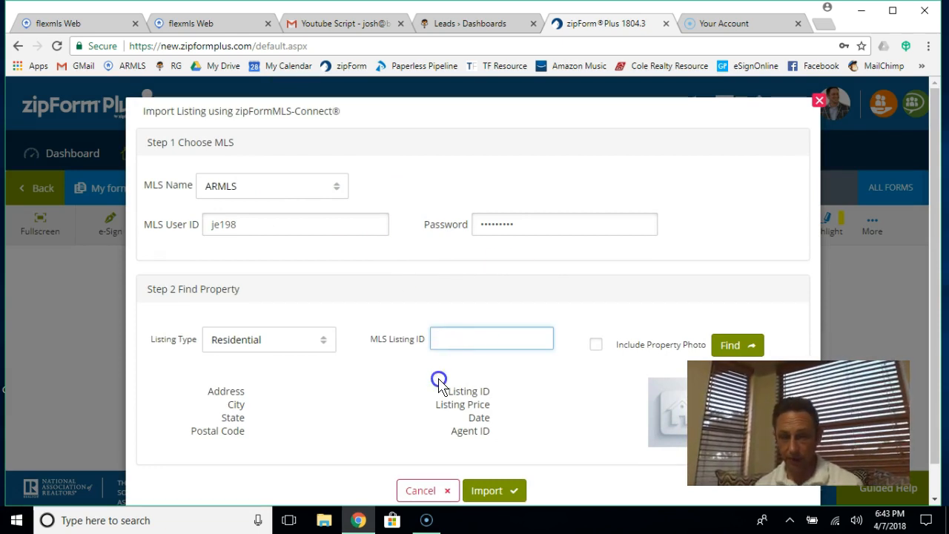
scroll(438, 382, down, 1)
click(52, 22)
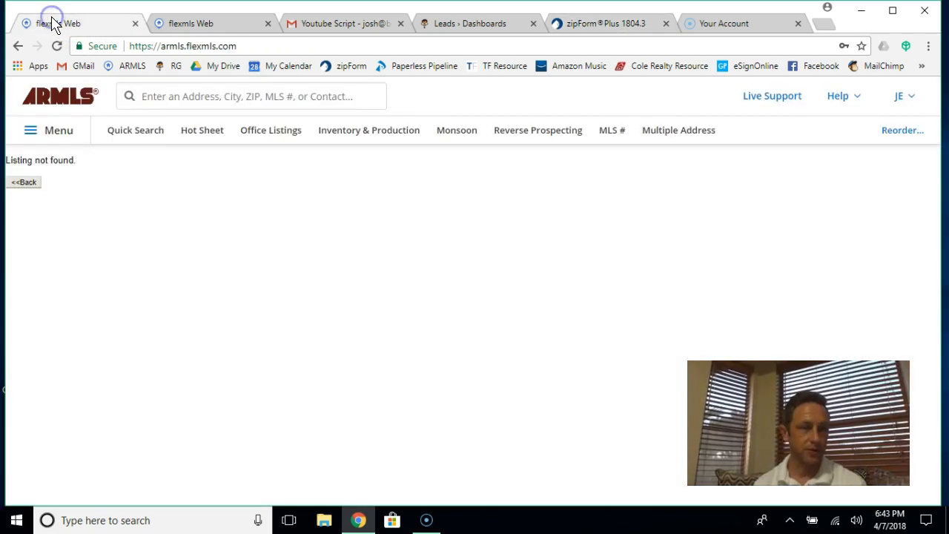
click(189, 23)
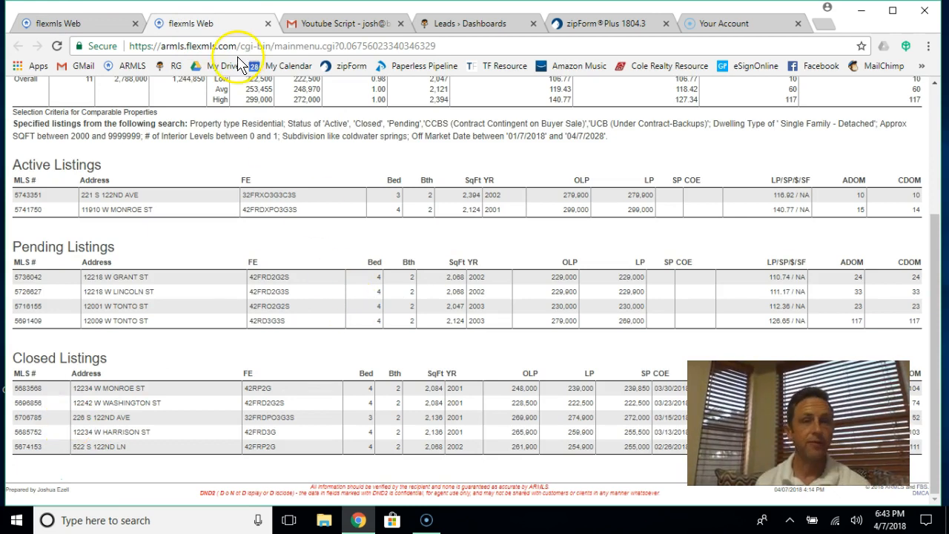
click(600, 23)
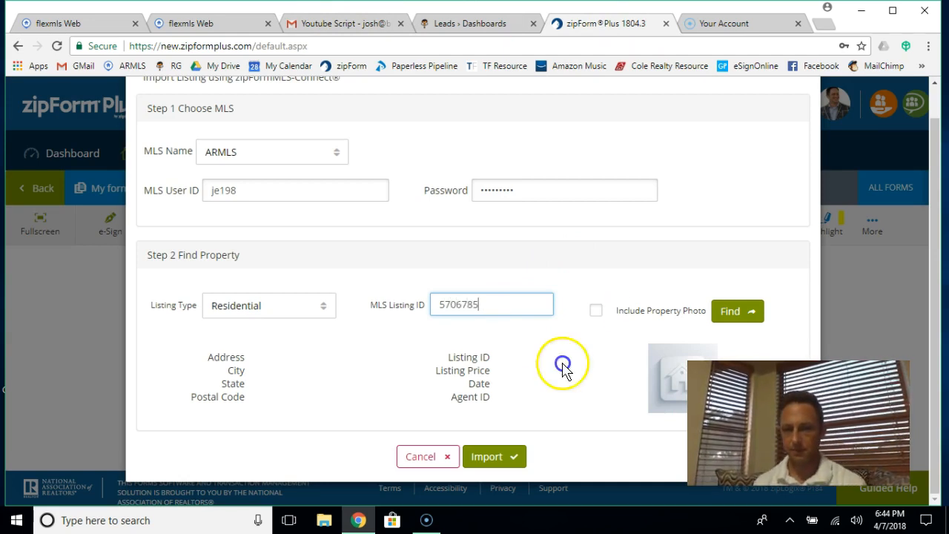
Step: Find listing 5706785 and import it, filling only the cover sheet's blank fields
click(745, 311)
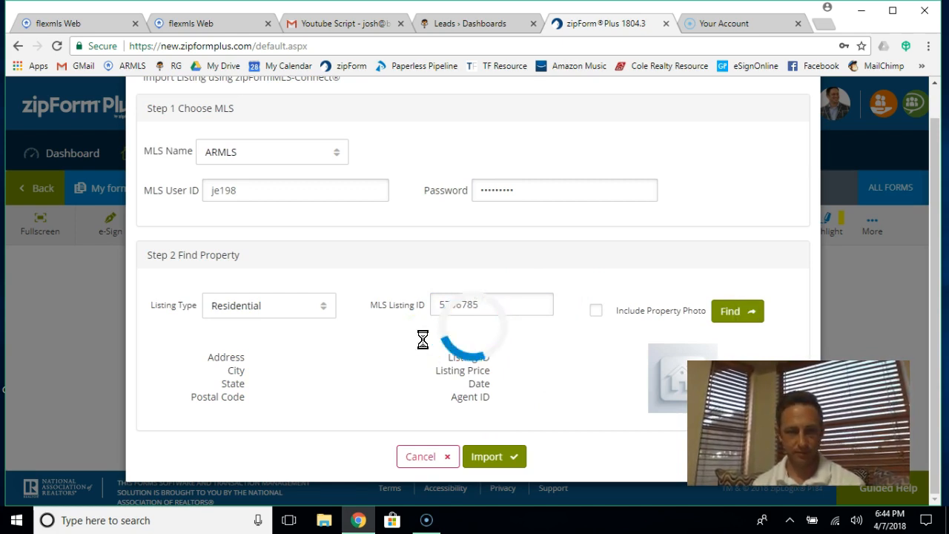
click(538, 362)
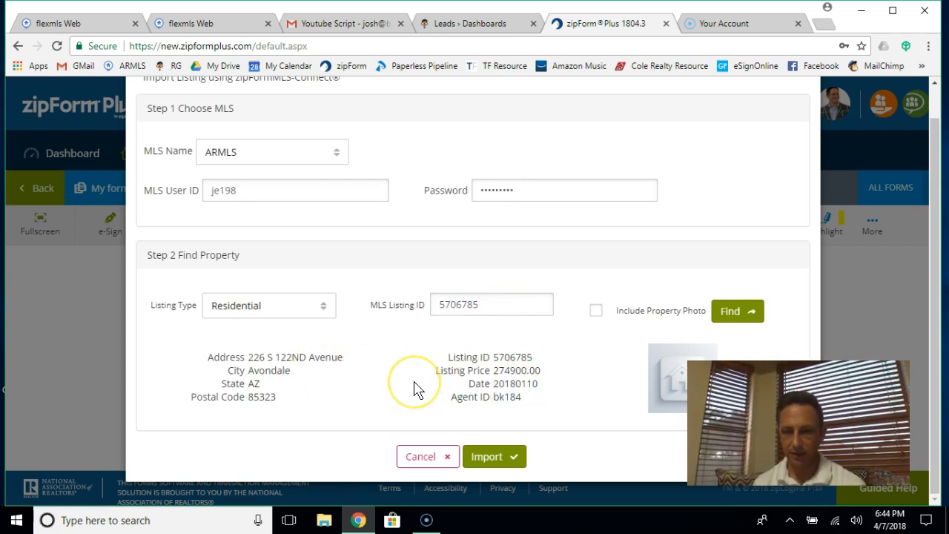
click(495, 457)
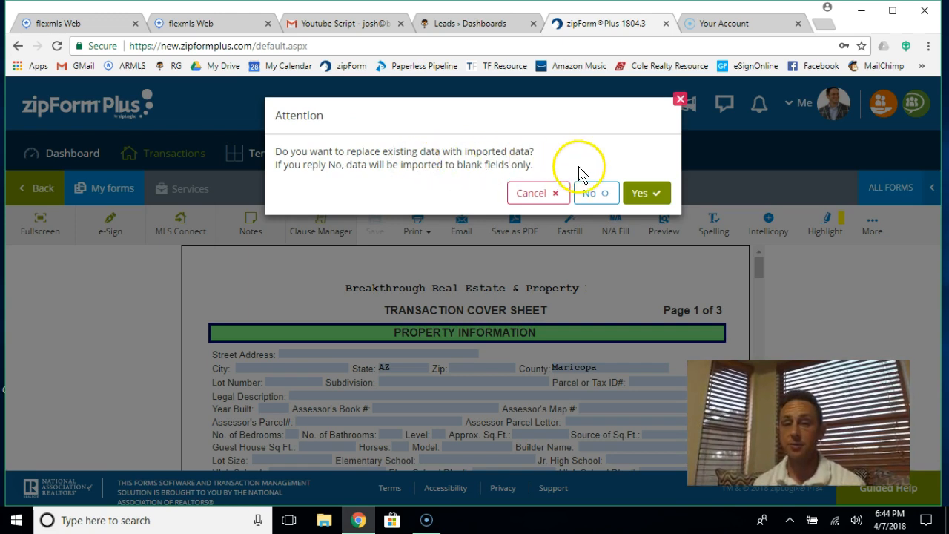
click(595, 194)
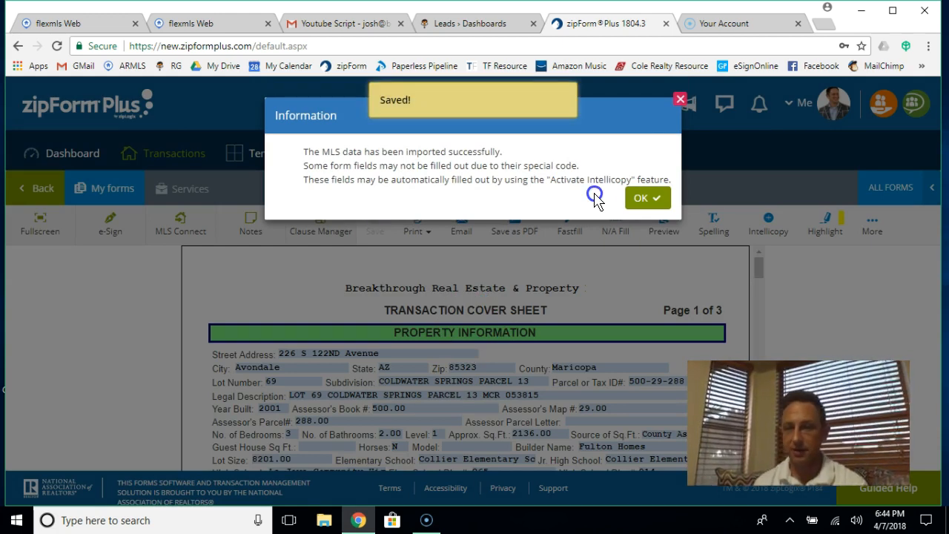
click(651, 198)
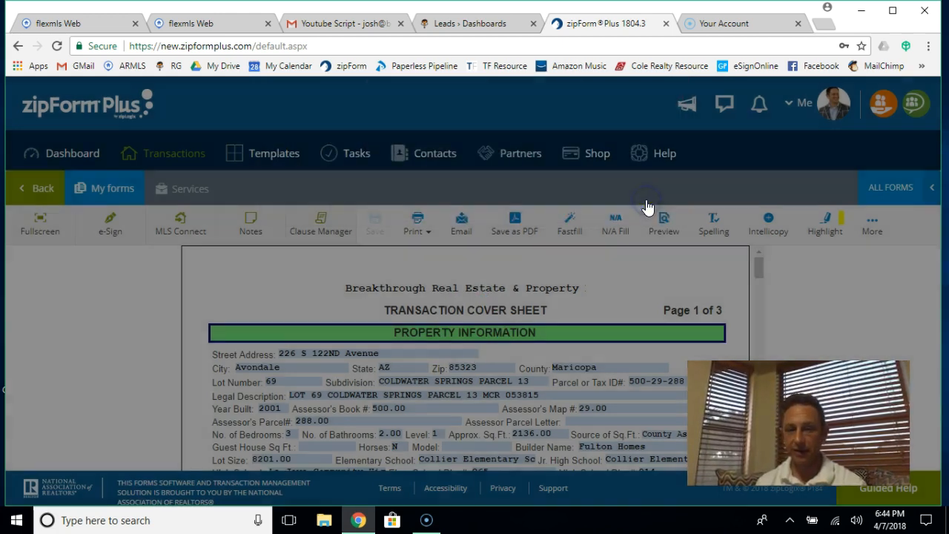
scroll(554, 297, down, 3)
scroll(552, 300, down, 2)
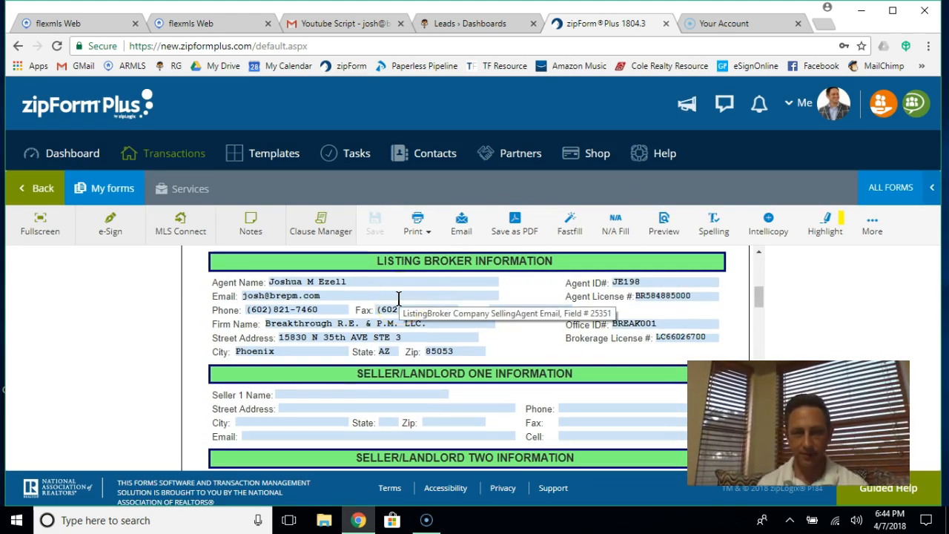
scroll(398, 298, up, 5)
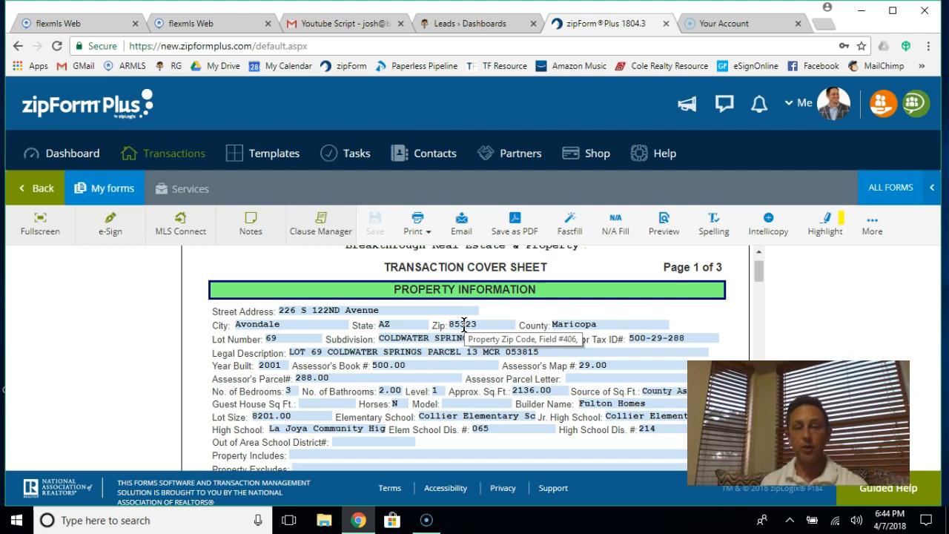
scroll(463, 324, down, 5)
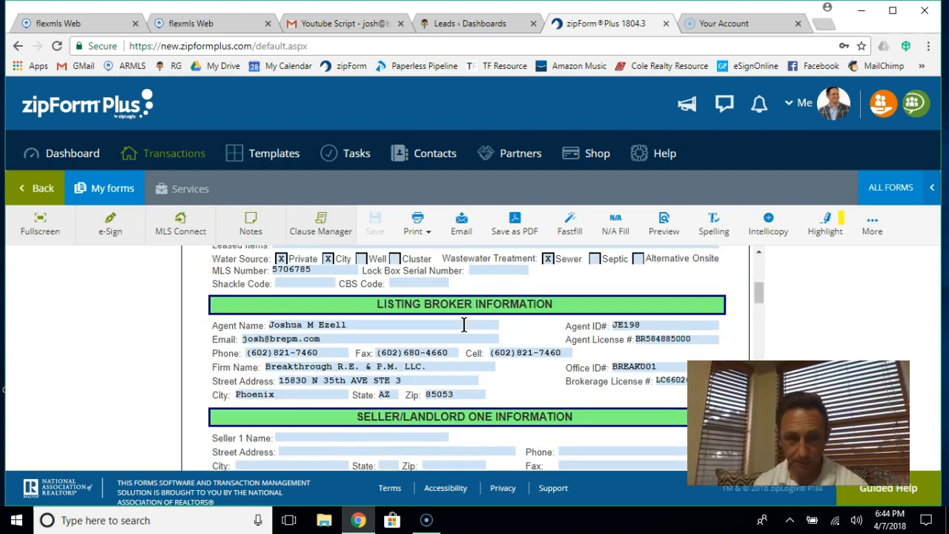
click(275, 310)
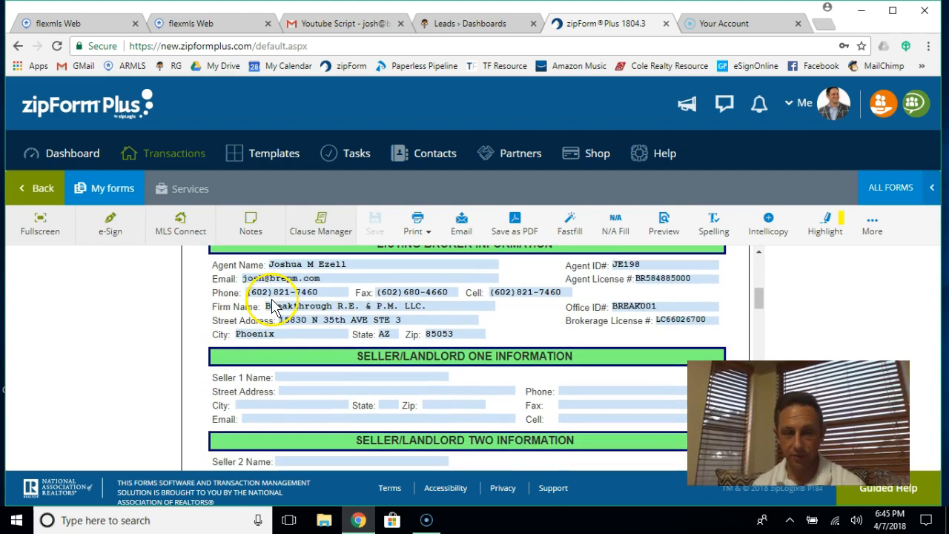
scroll(385, 311, down, 1)
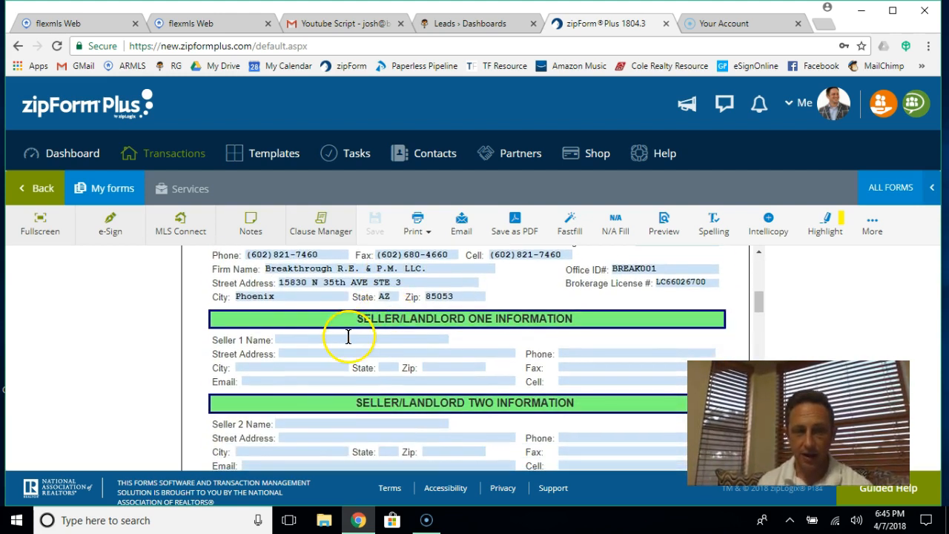
click(349, 338)
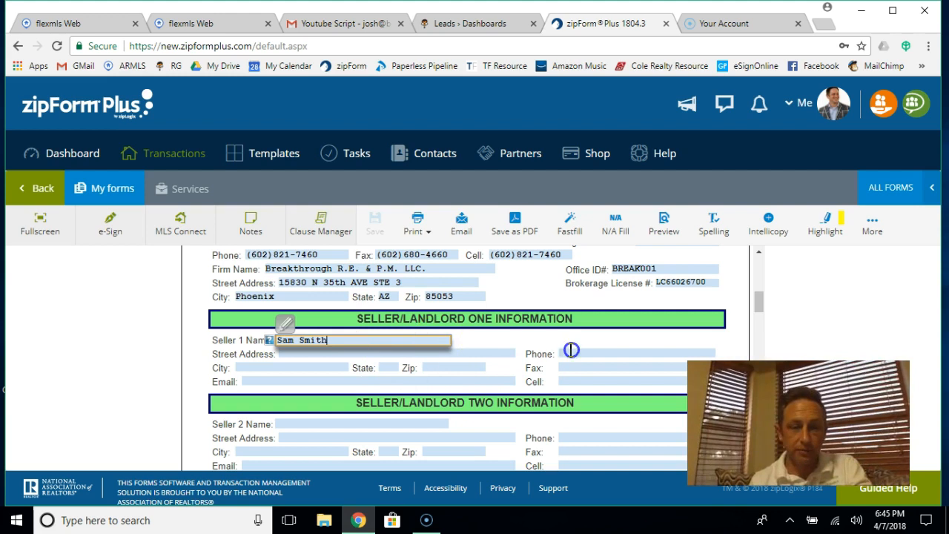
Step: Enter the second seller's name in Seller 2 Name after committing the first seller's name
scroll(373, 377, down, 2)
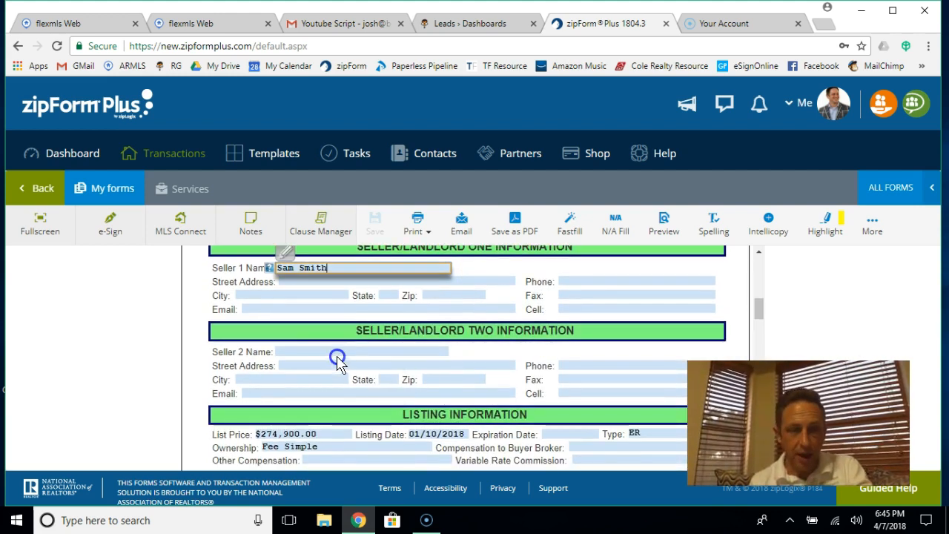
click(328, 351)
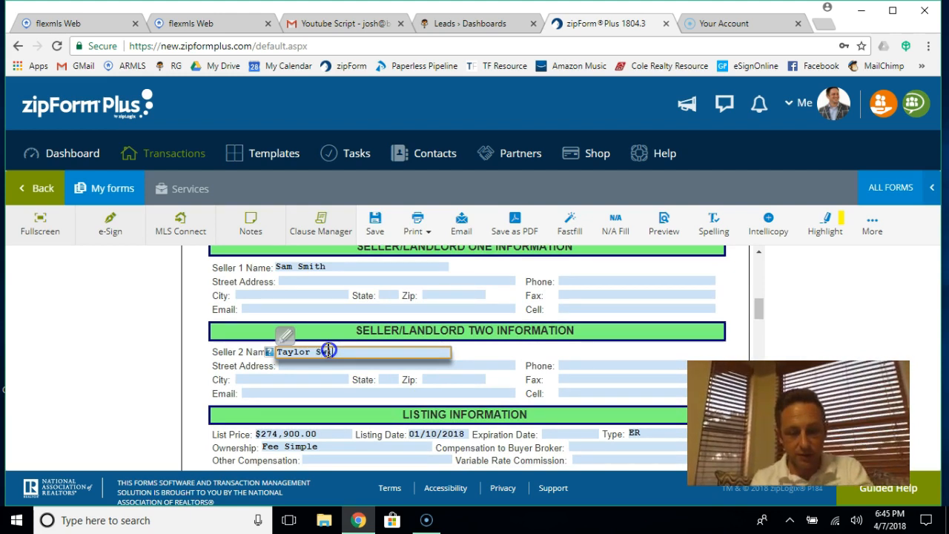
text(Taylor Swift)
click(519, 362)
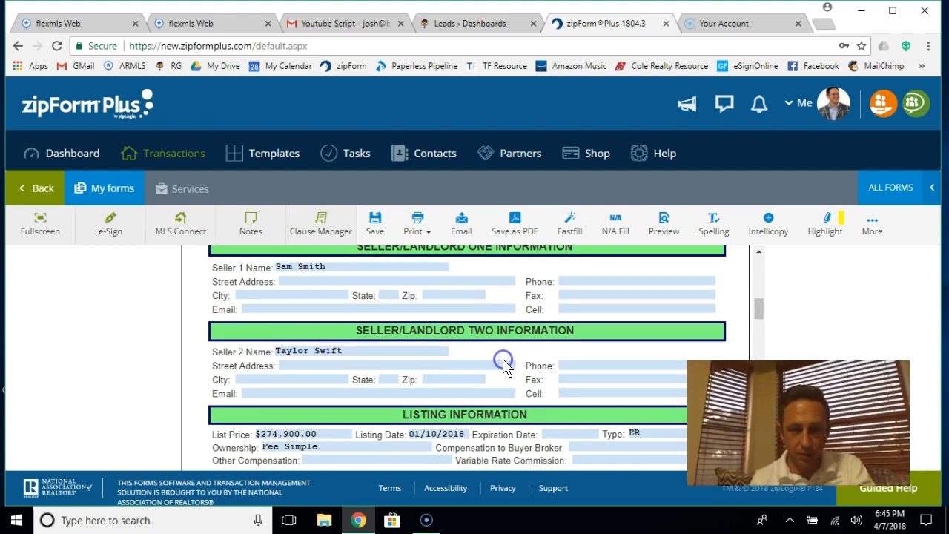
scroll(504, 367, down, 3)
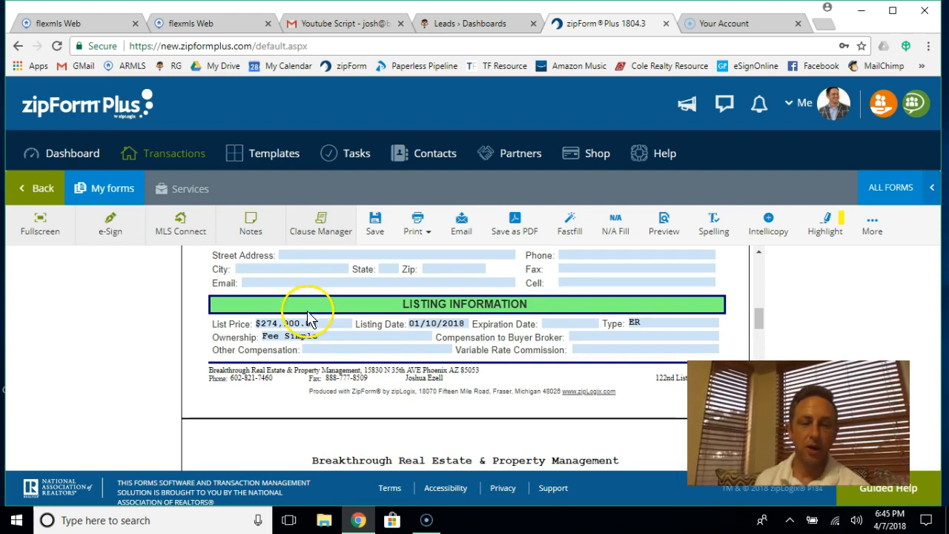
Step: Set the list price to $299,900.00 and the listing date to April 7, 2018
click(290, 324)
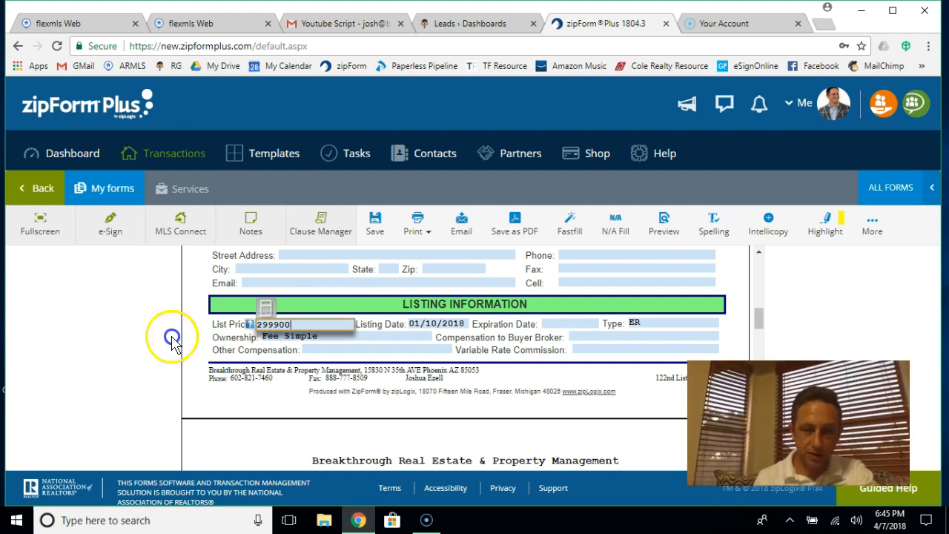
click(459, 327)
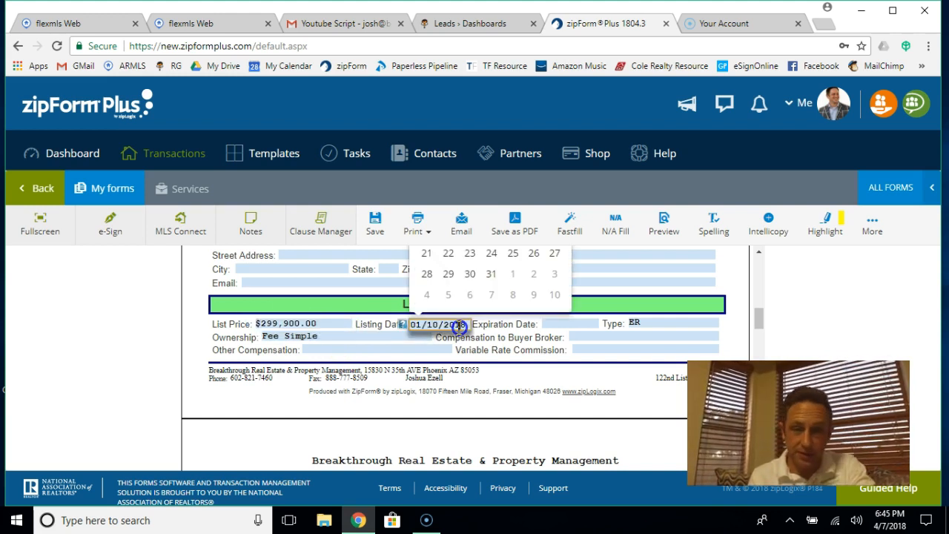
scroll(521, 360, up, 2)
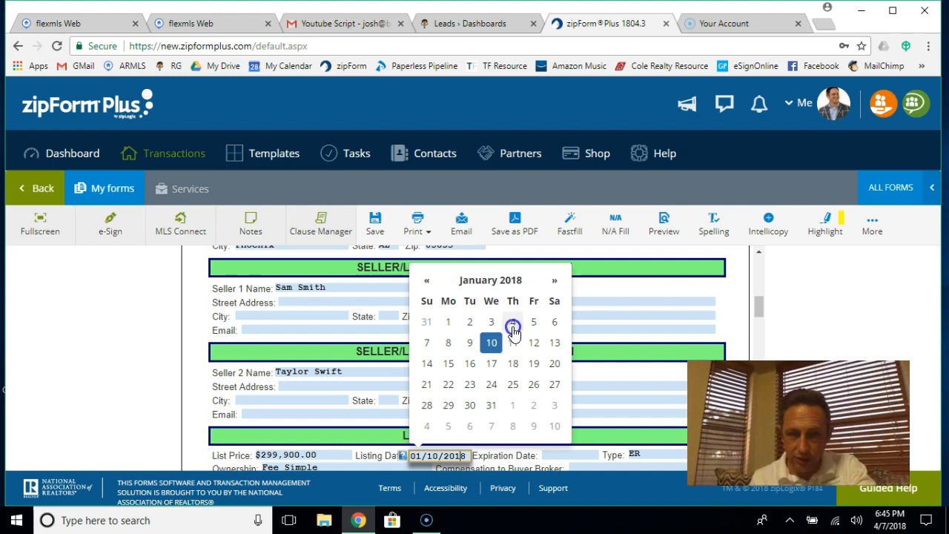
click(555, 282)
click(554, 282)
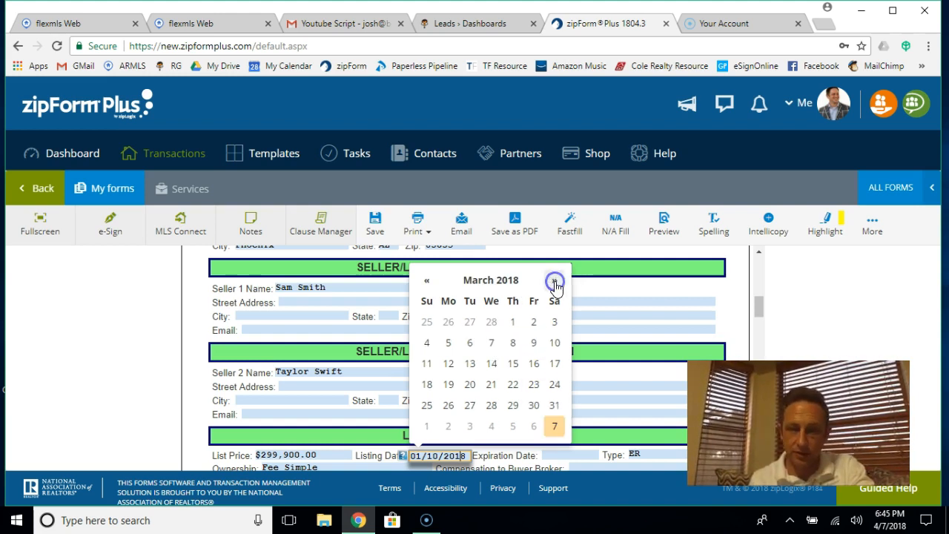
click(555, 282)
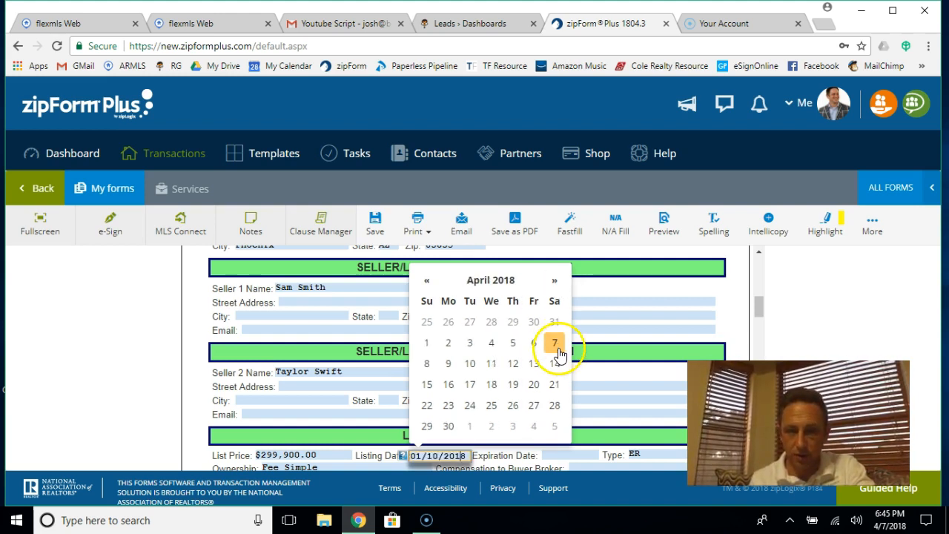
click(555, 343)
Step: Set the expiration date to October 9, 2018, correcting an accidental June 2 pick
scroll(561, 355, down, 2)
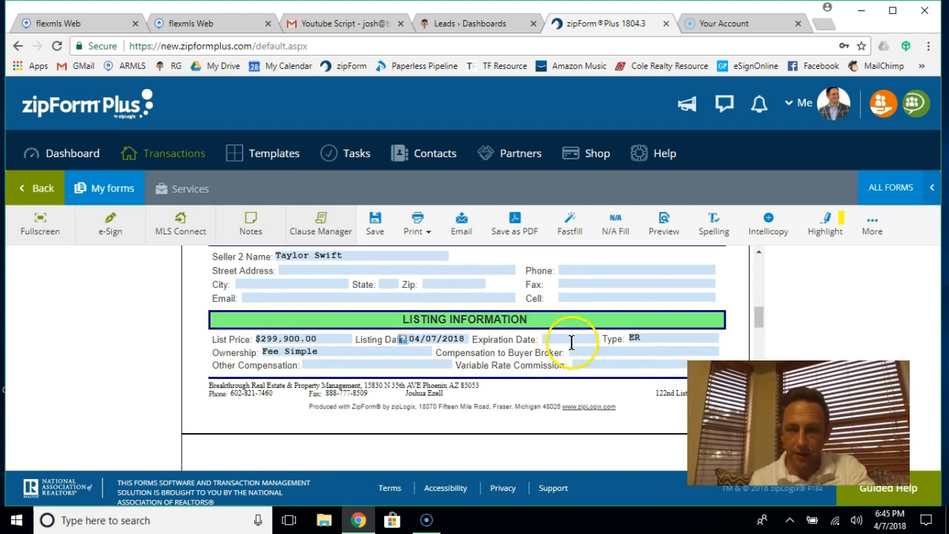
click(571, 339)
scroll(607, 337, up, 2)
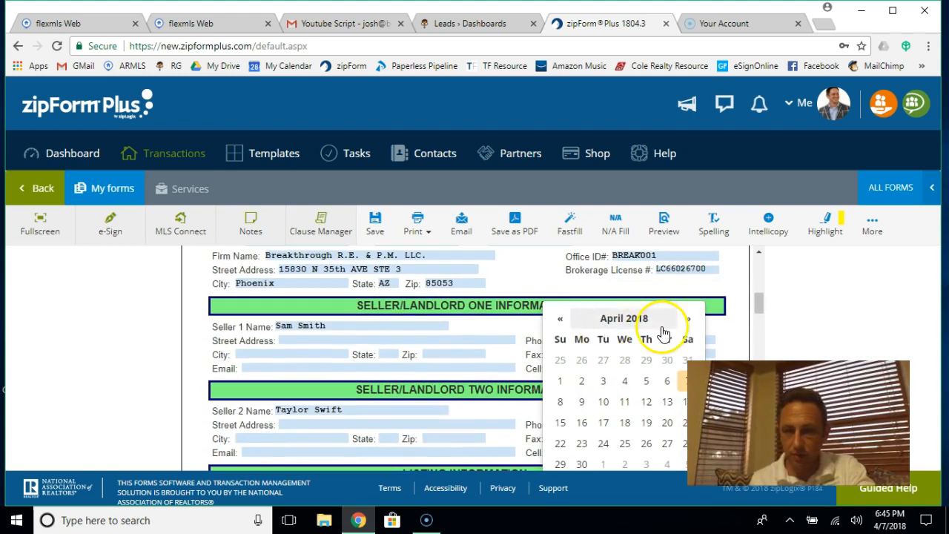
click(688, 323)
click(689, 315)
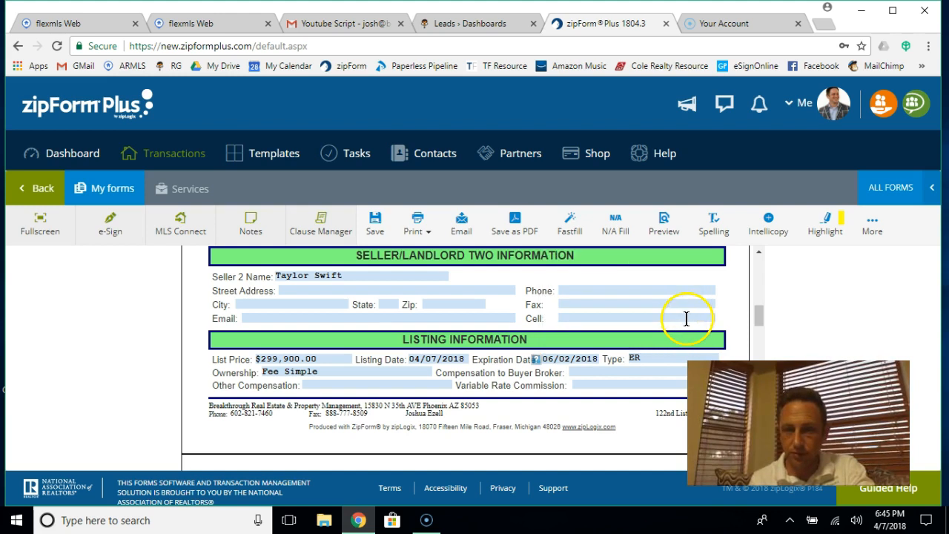
scroll(689, 317, up, 1)
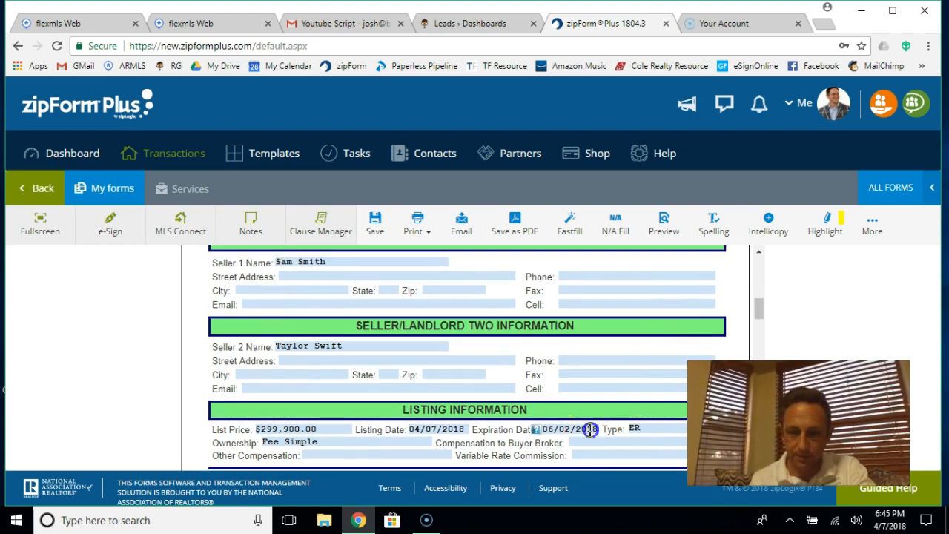
click(592, 433)
click(687, 254)
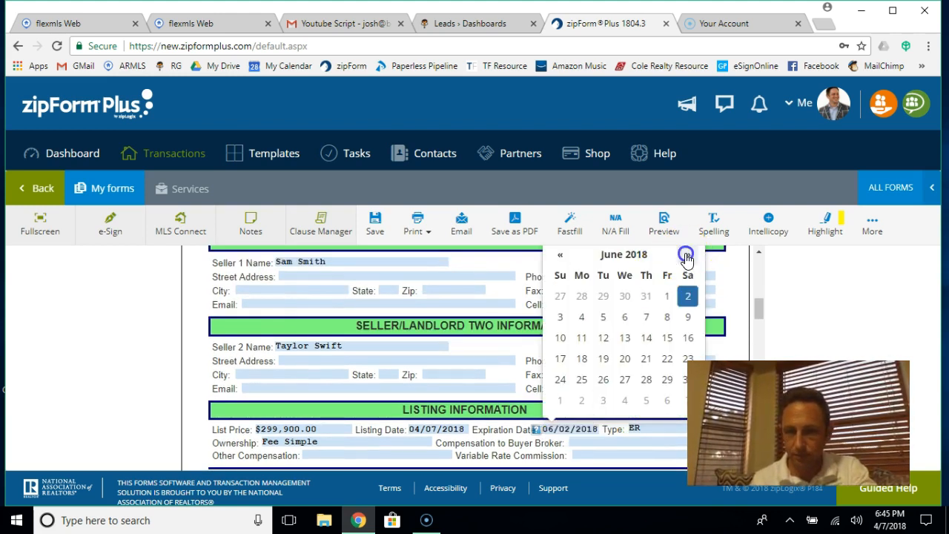
click(686, 255)
click(685, 254)
click(686, 254)
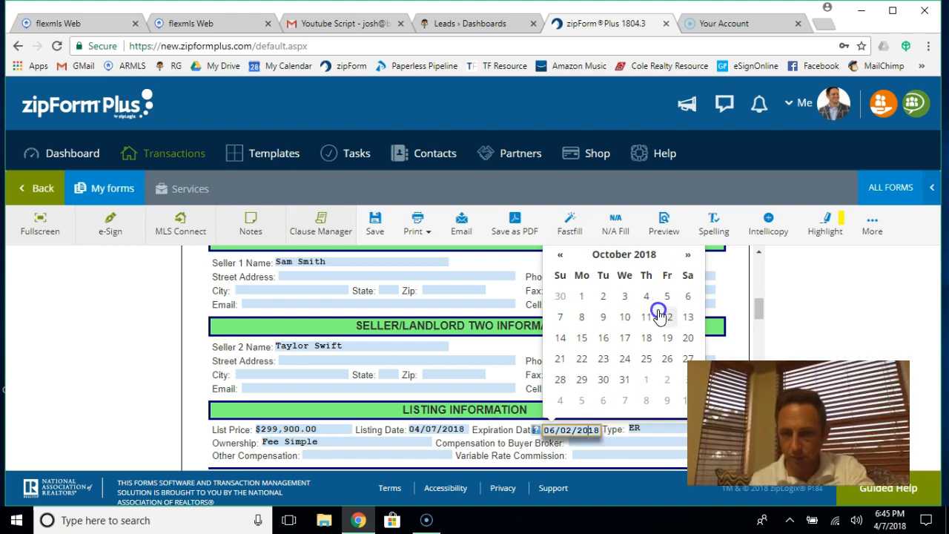
click(603, 316)
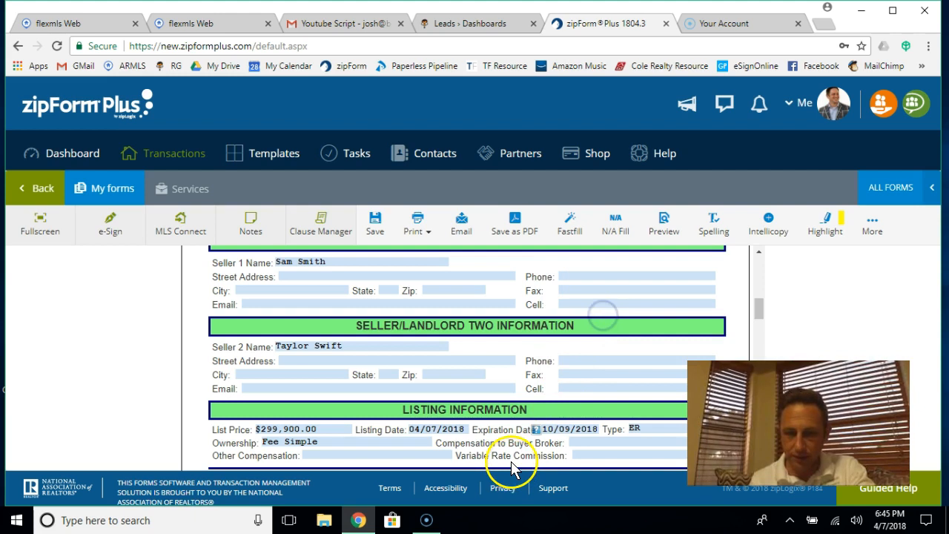
Step: Review the completed cover sheet, then save it and return to the documents list
scroll(502, 449, down, 3)
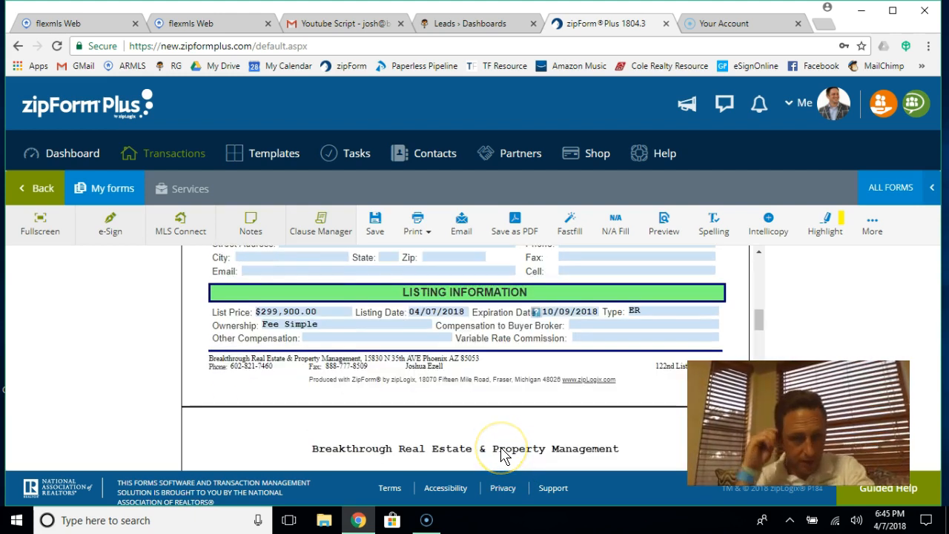
scroll(368, 376, down, 7)
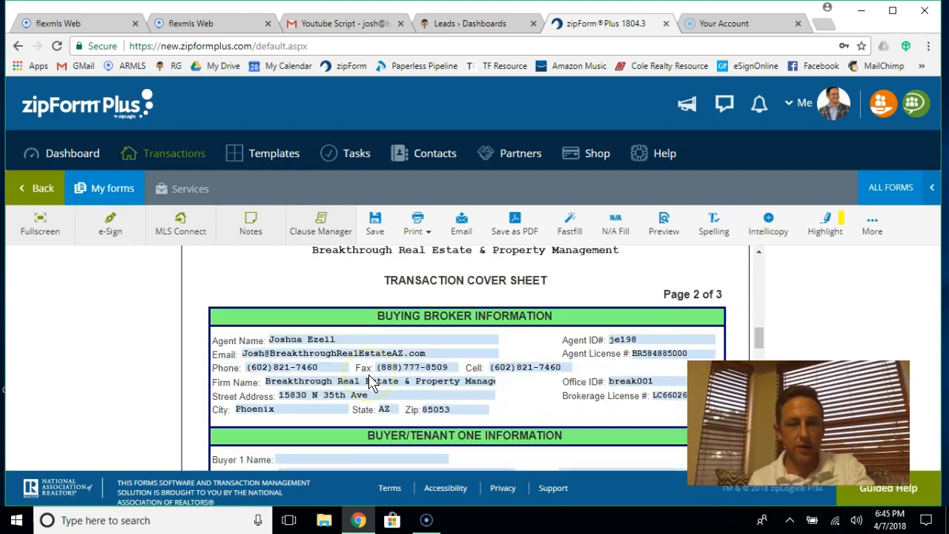
scroll(368, 376, up, 2)
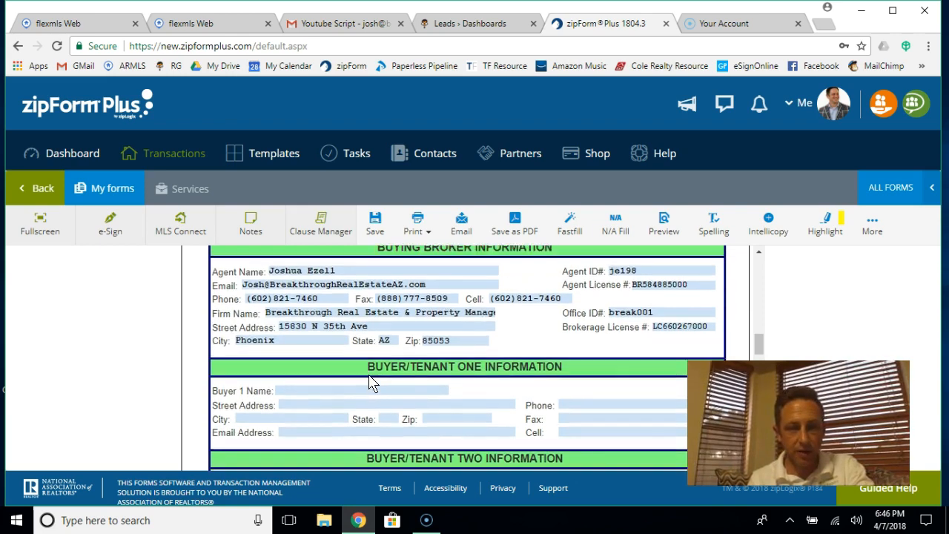
scroll(368, 376, up, 2)
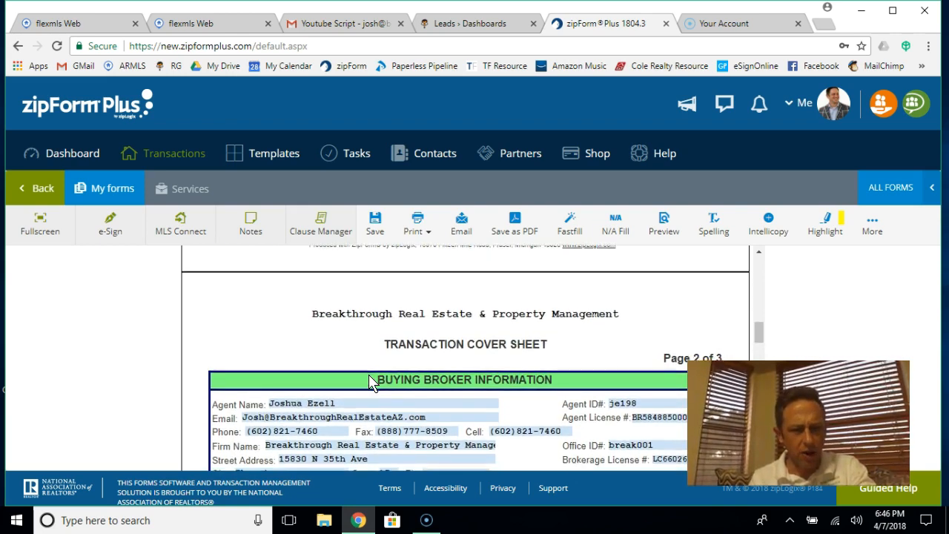
scroll(368, 376, down, 3)
scroll(368, 376, down, 5)
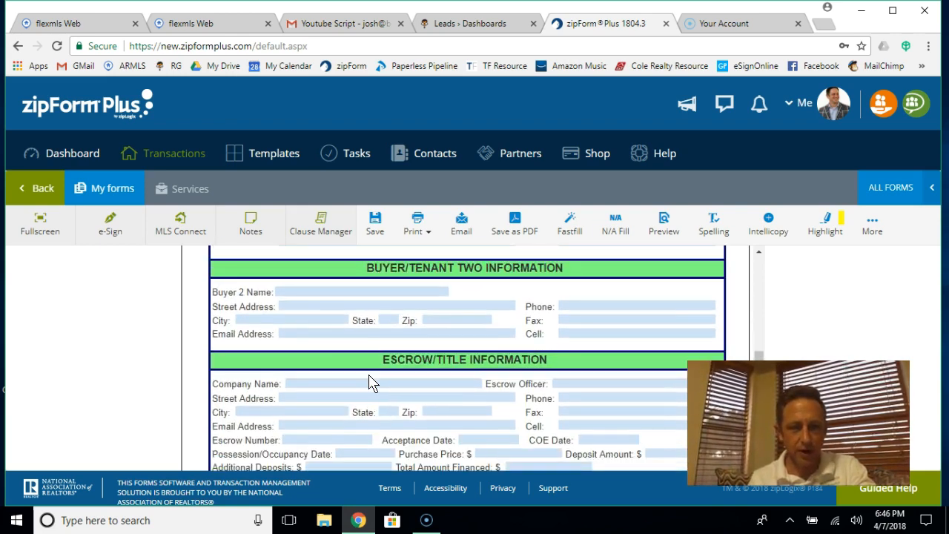
click(41, 195)
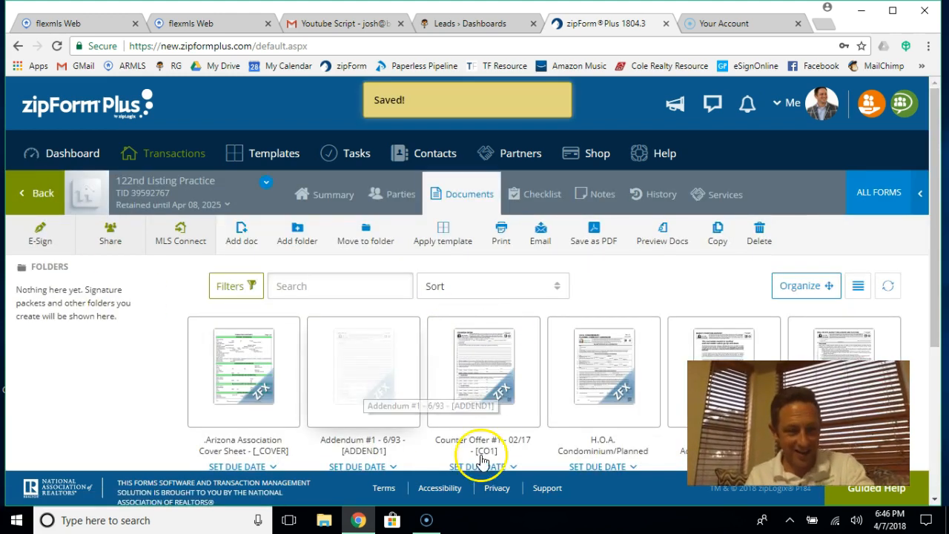
Step: Open the H.O.A. form, date it April 7, 2018, and save back to the documents list
scroll(504, 393, down, 1)
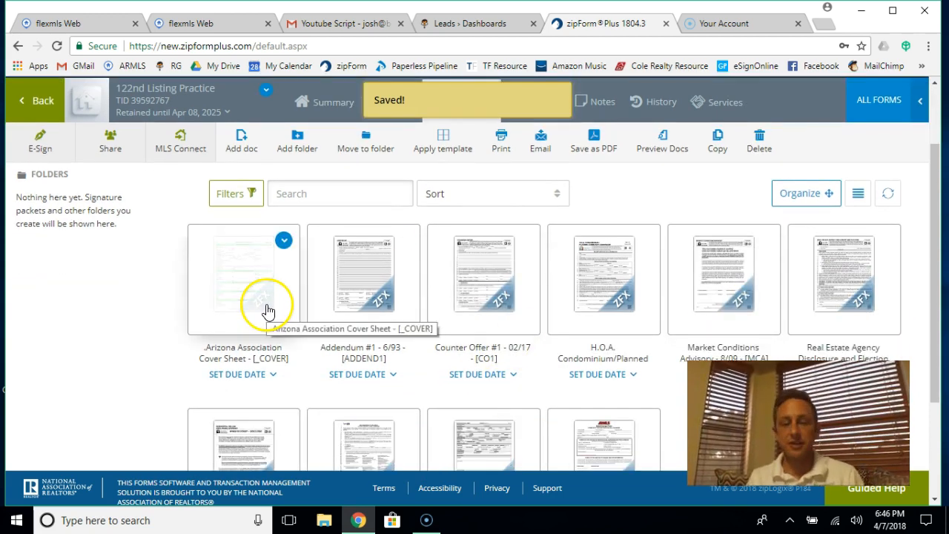
click(589, 298)
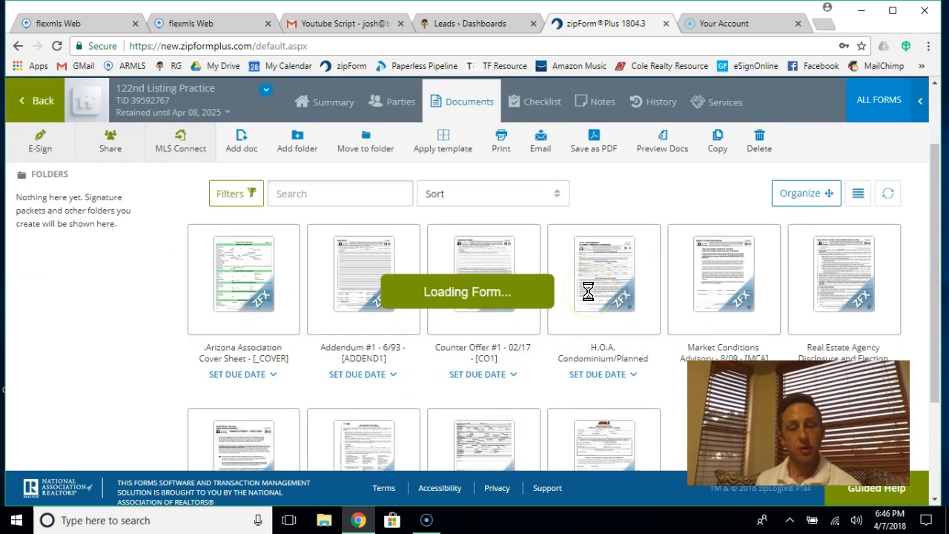
scroll(588, 292, up, 7)
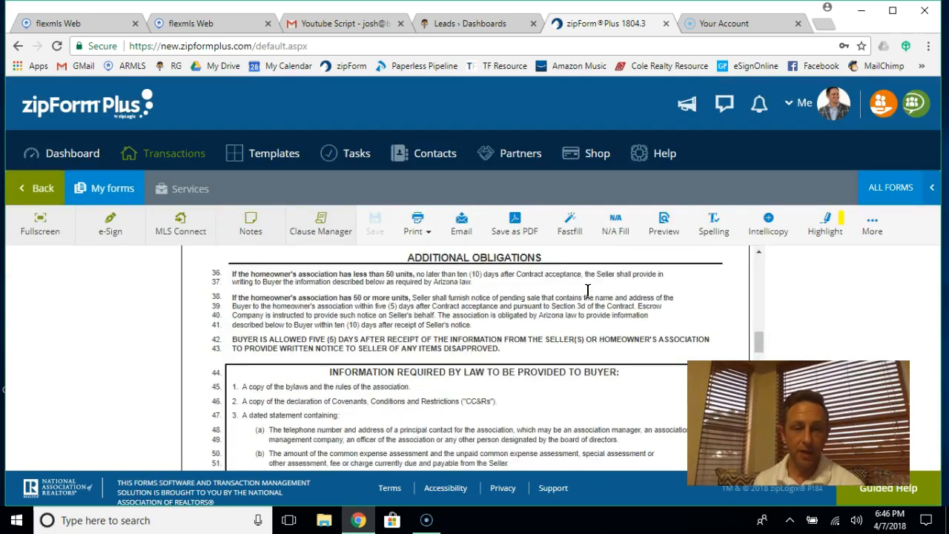
scroll(588, 291, up, 5)
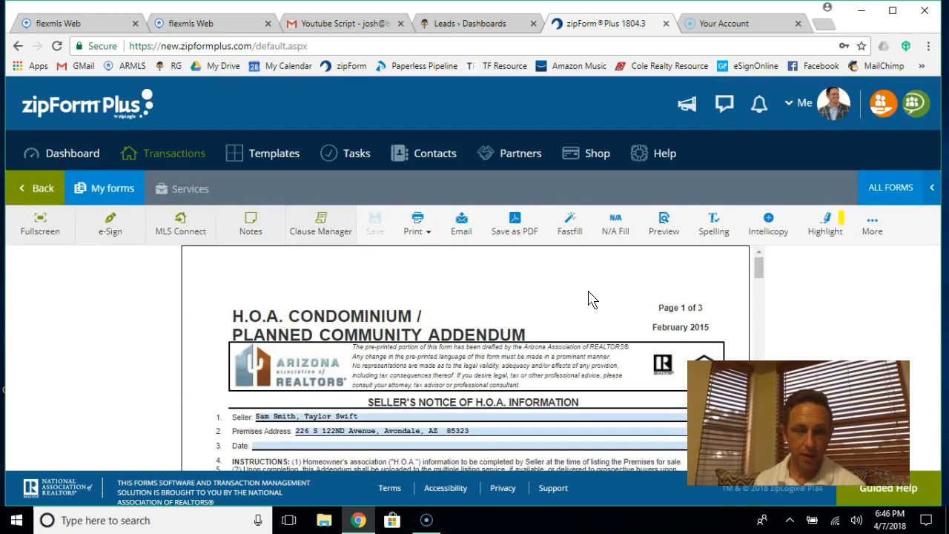
scroll(364, 430, down, 2)
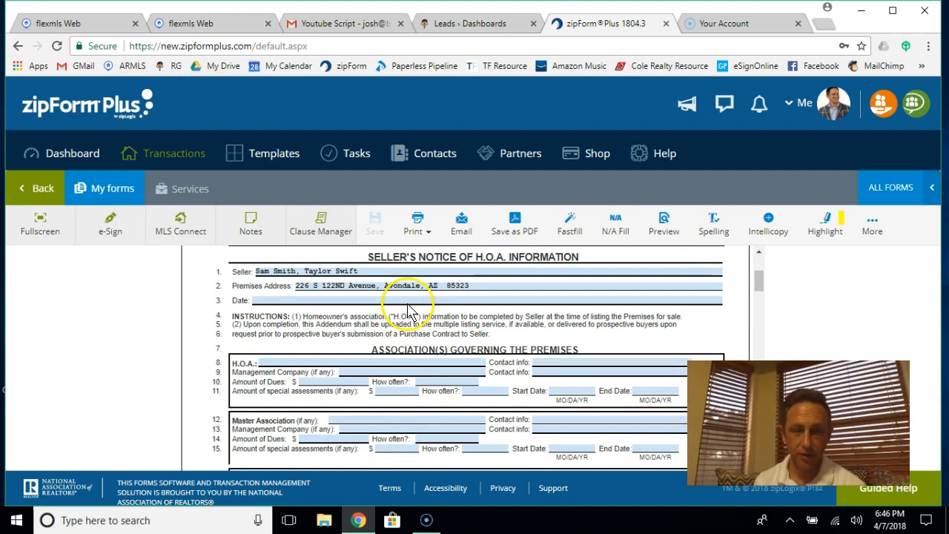
double_click(406, 301)
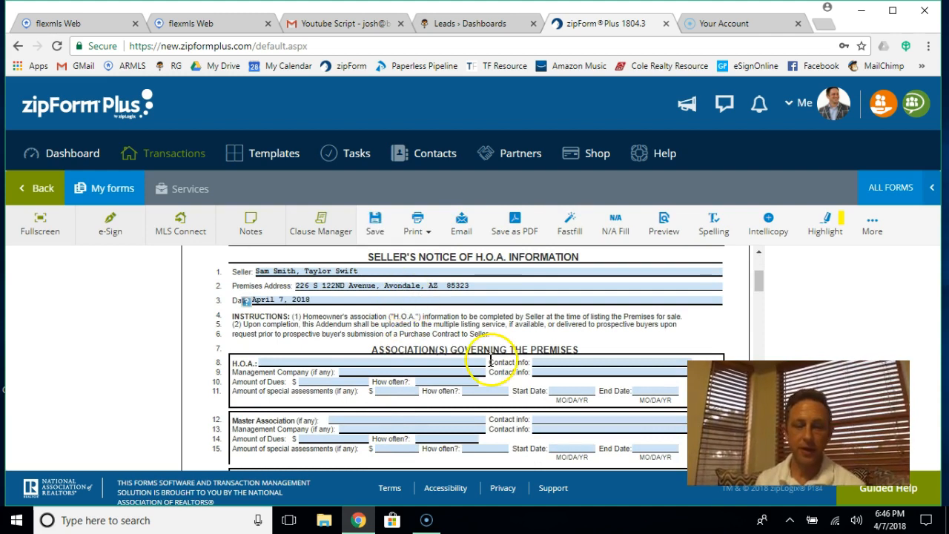
scroll(490, 361, down, 1)
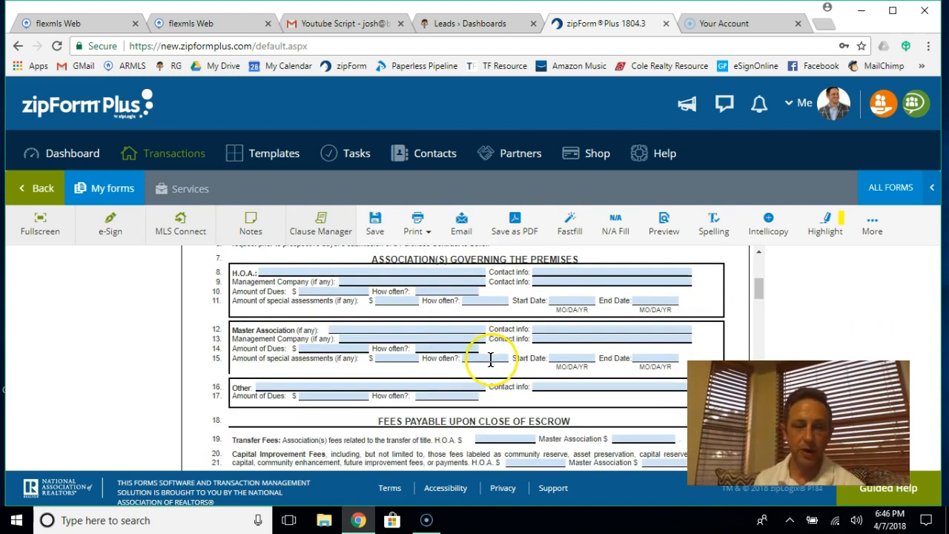
click(41, 189)
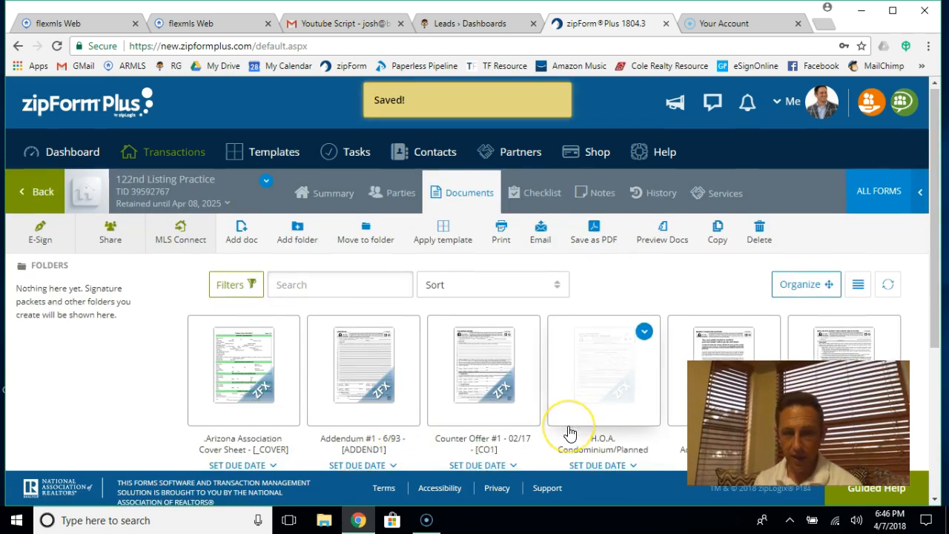
scroll(568, 433, down, 2)
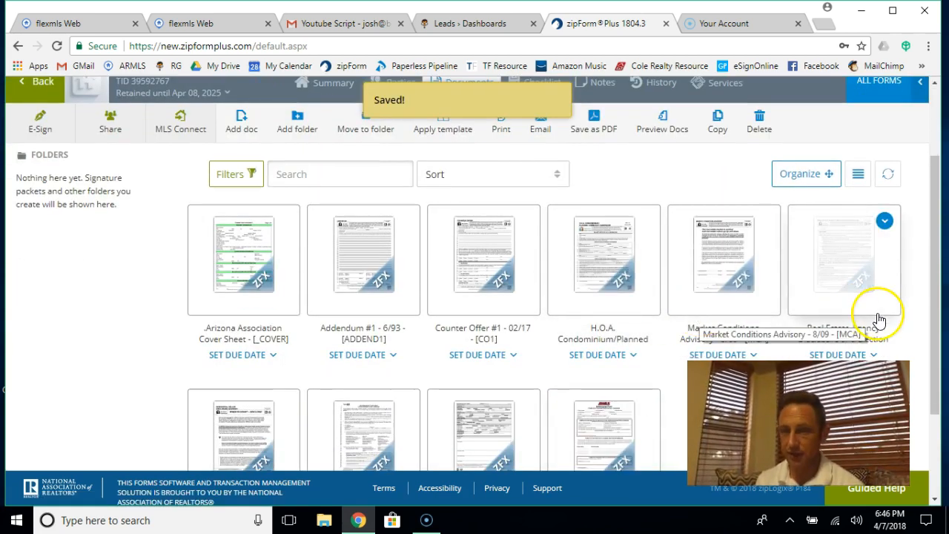
scroll(845, 299, down, 2)
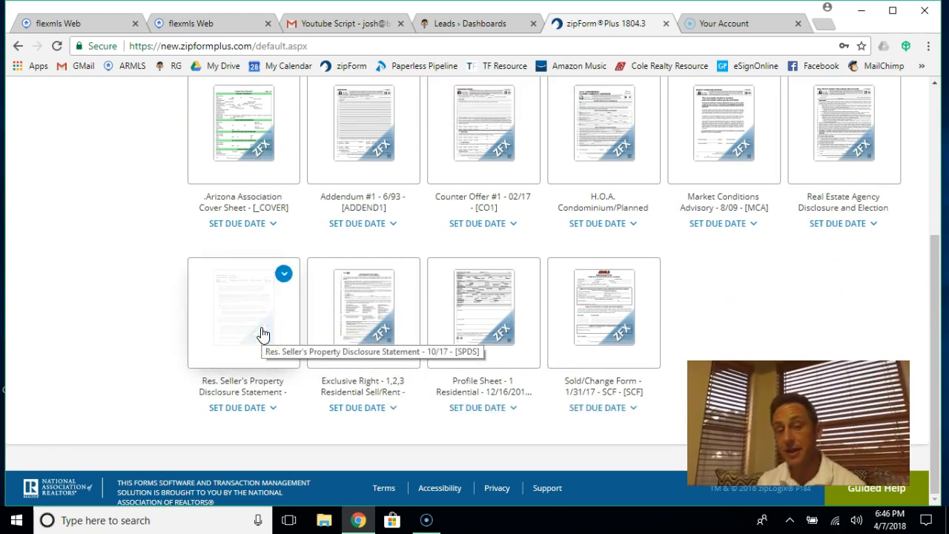
click(377, 318)
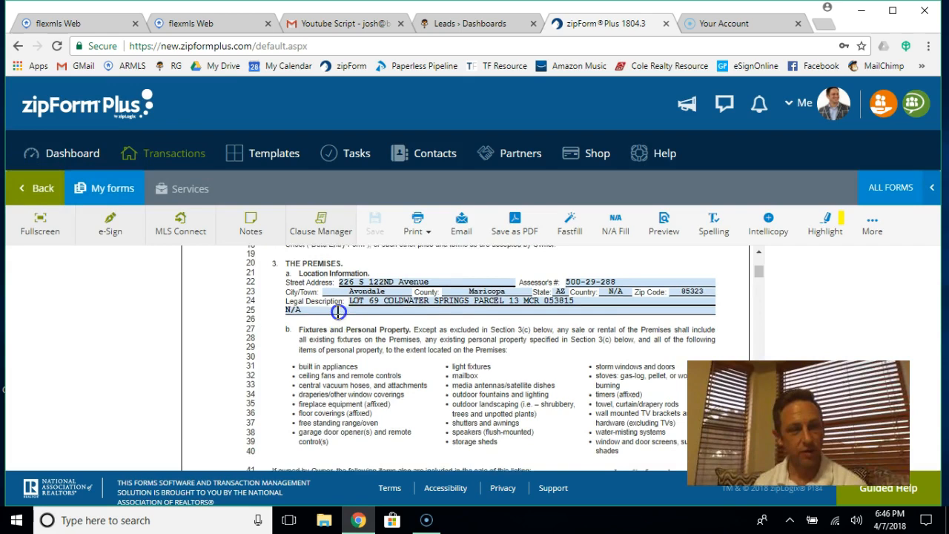
scroll(338, 312, up, 3)
click(474, 341)
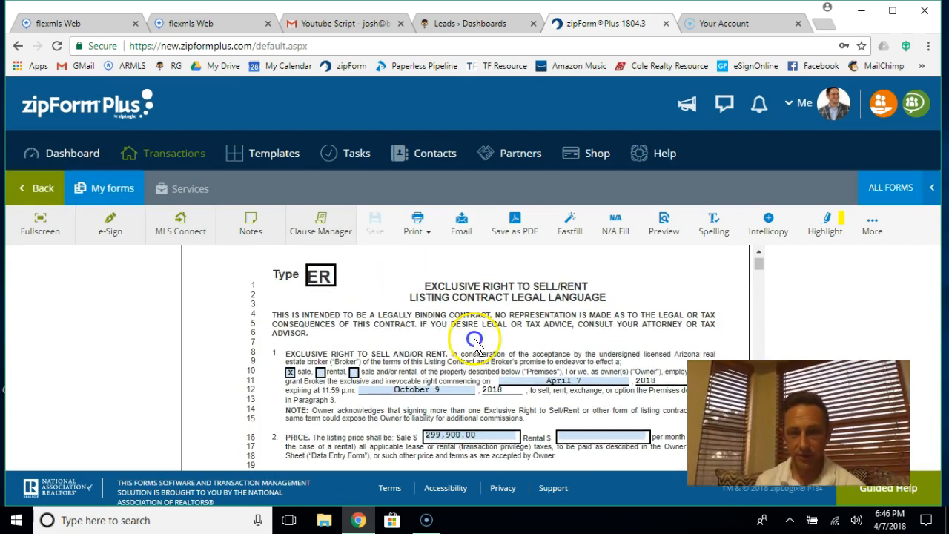
scroll(554, 383, down, 3)
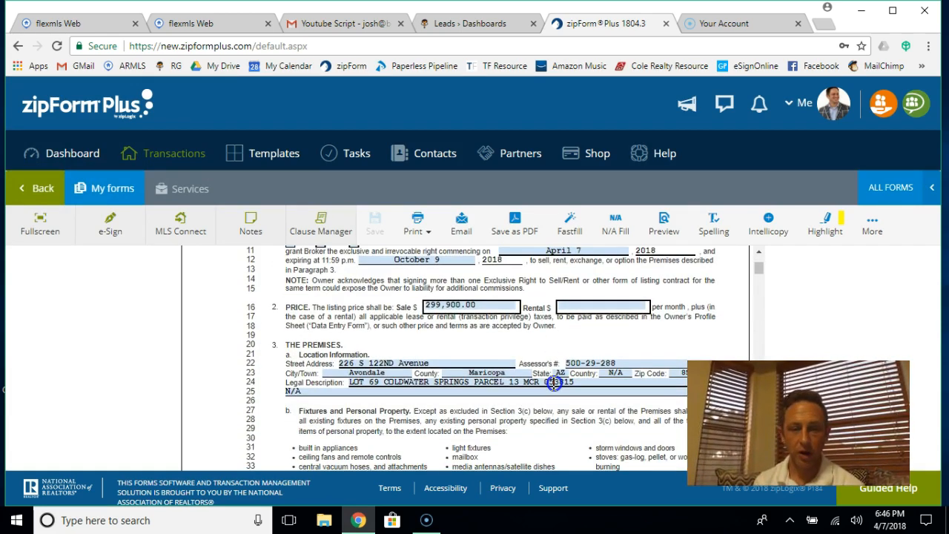
scroll(554, 383, down, 2)
scroll(416, 317, down, 5)
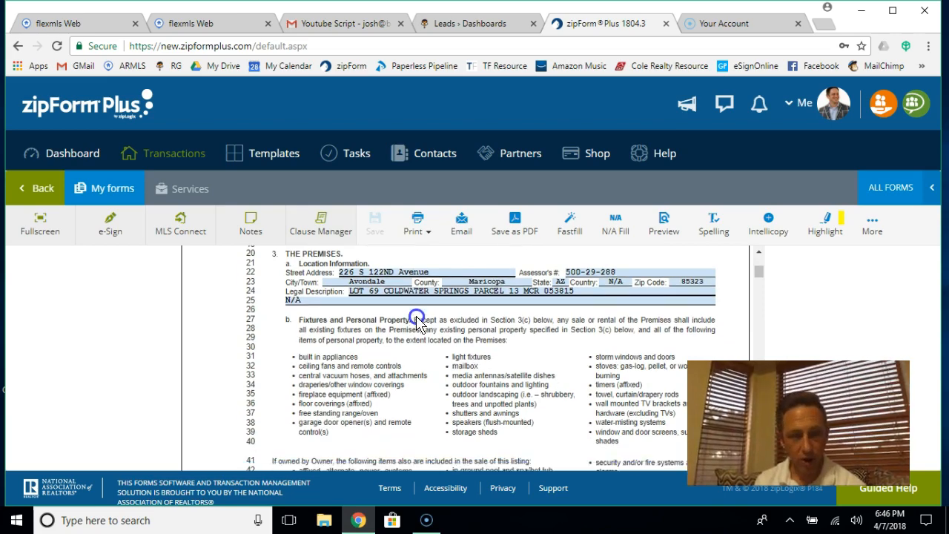
scroll(416, 317, down, 5)
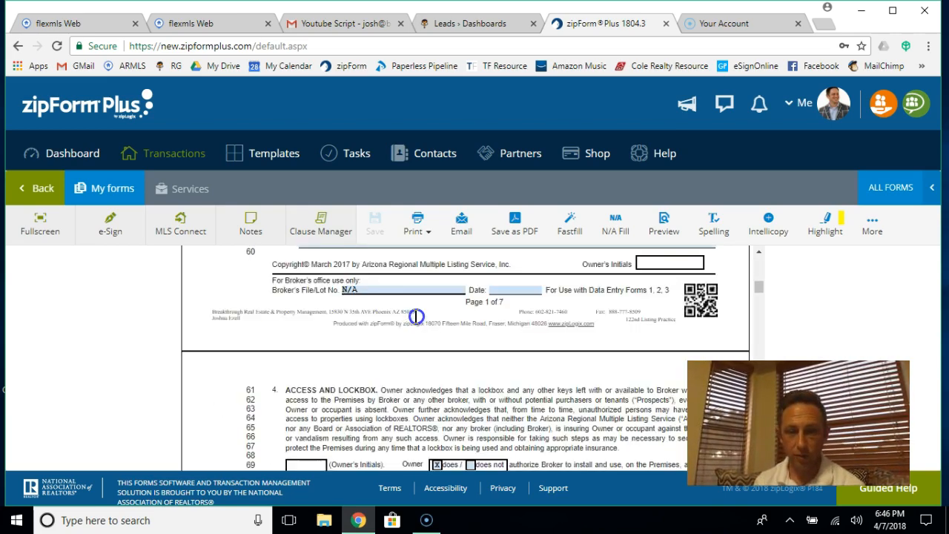
scroll(416, 316, down, 5)
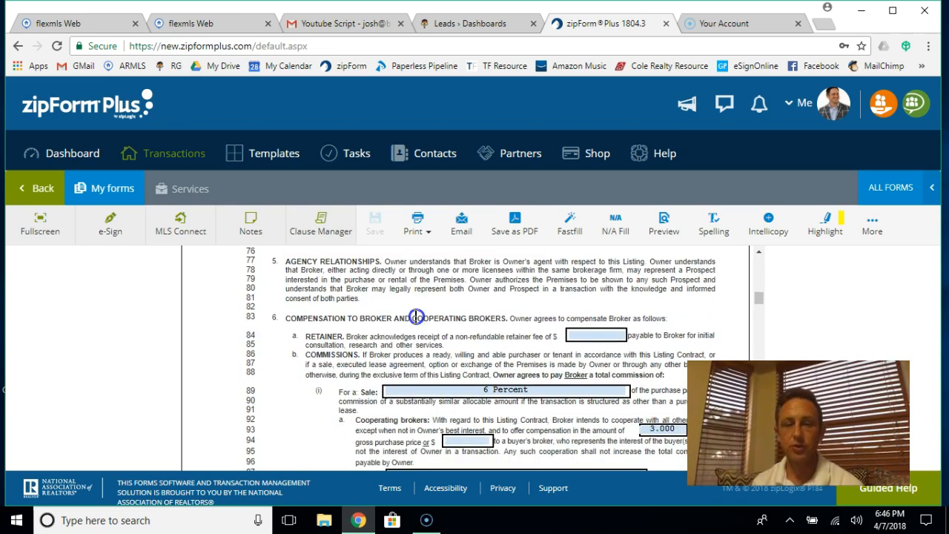
scroll(416, 317, down, 5)
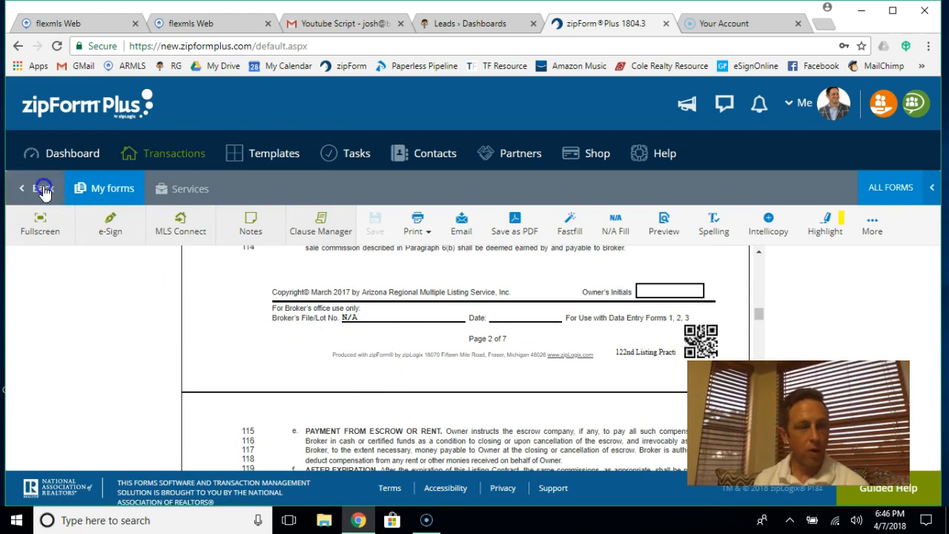
click(43, 199)
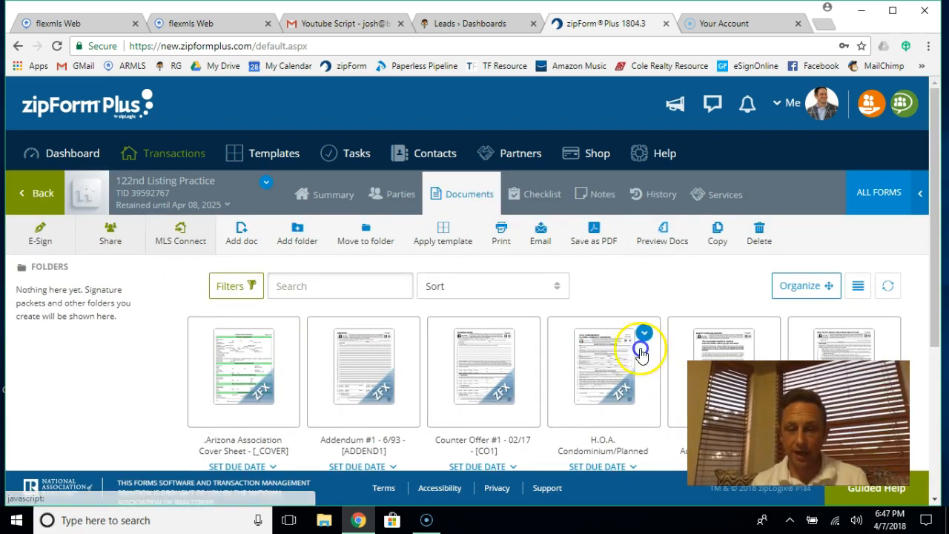
Step: Open the Profile Sheet - 1 Residential card from the transaction's Documents
scroll(599, 413, down, 3)
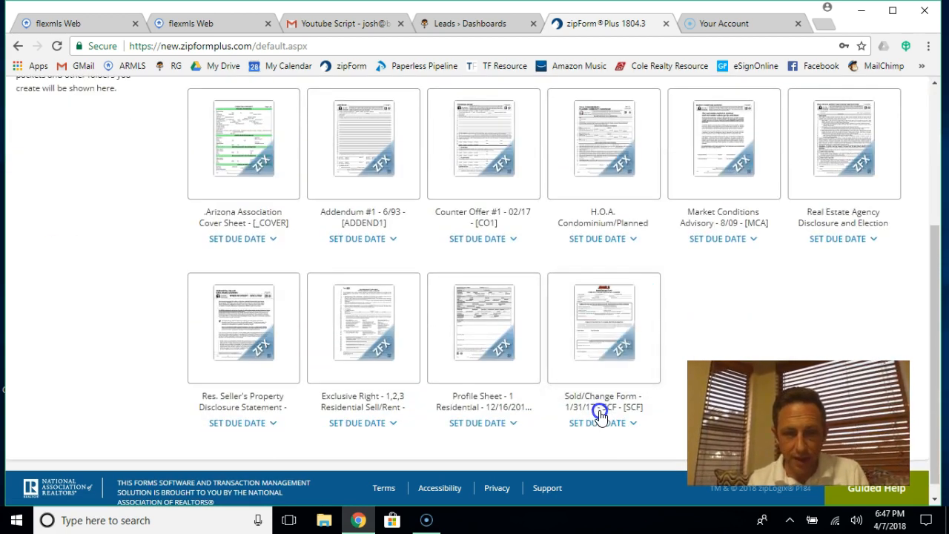
scroll(599, 413, down, 1)
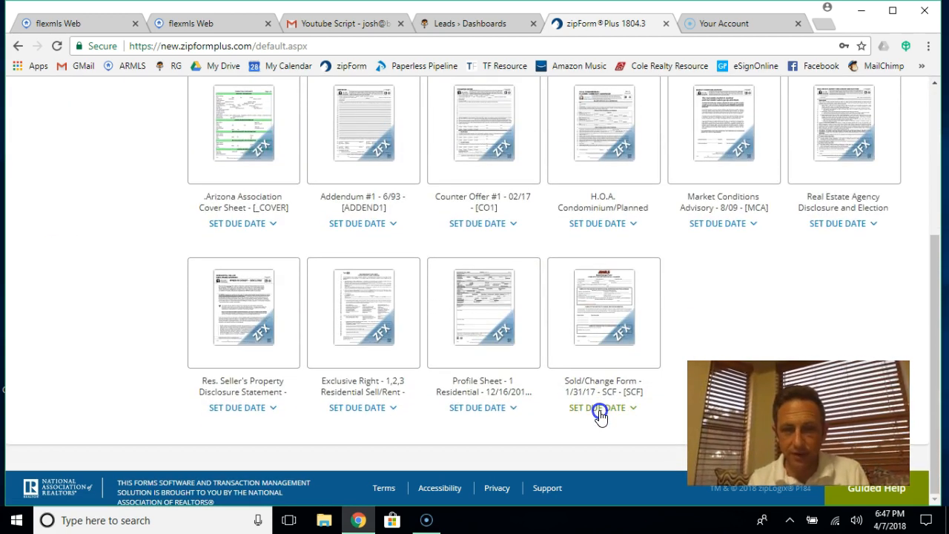
click(467, 340)
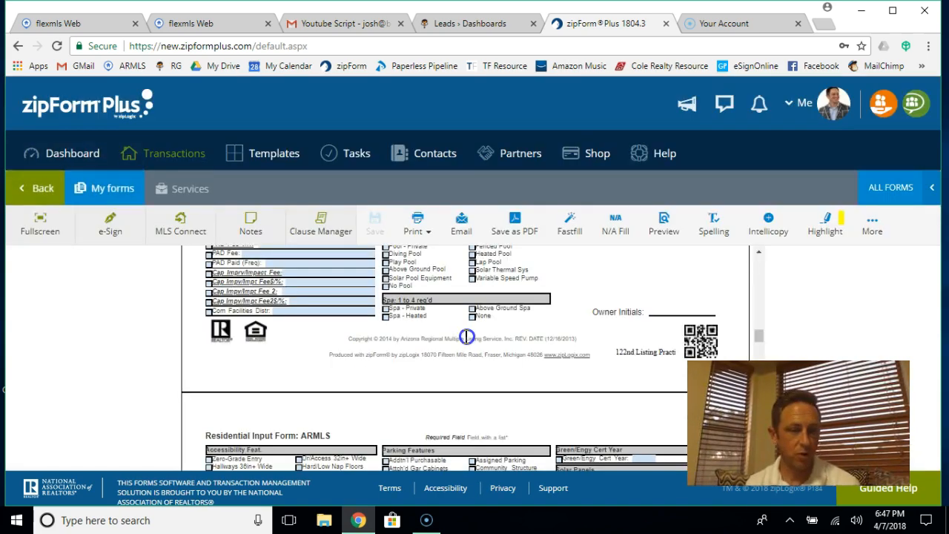
Step: Scroll through the Residential Input Form pages to the feature checklists showing the $38.00 HOA fee
scroll(466, 337, up, 10)
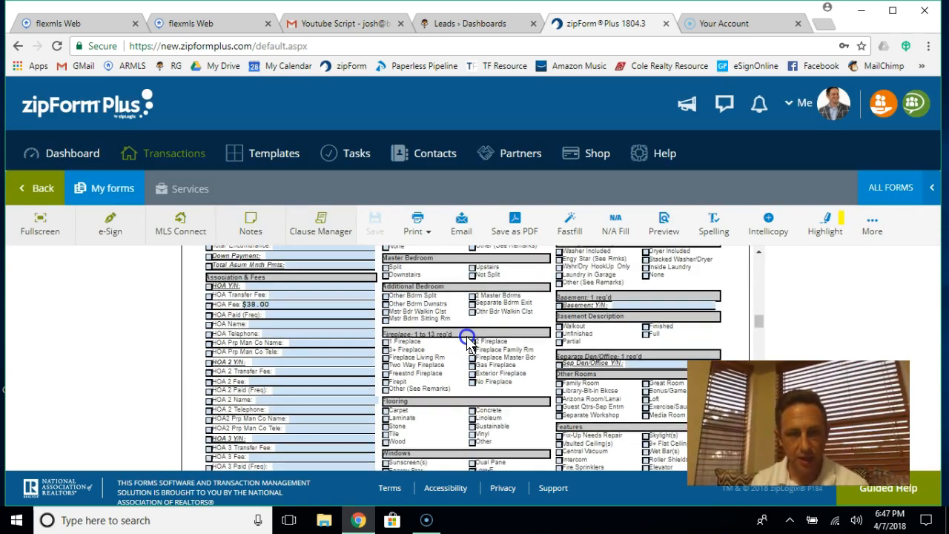
scroll(467, 340, up, 4)
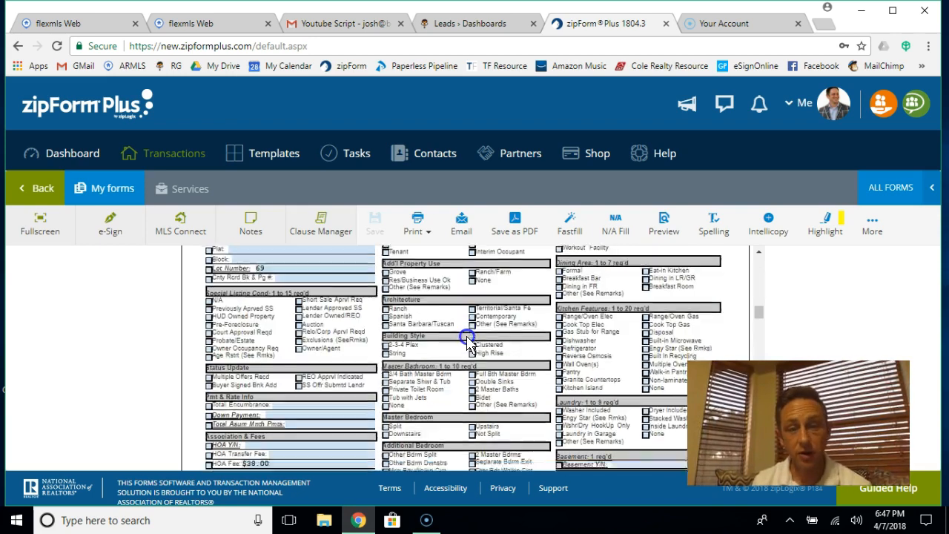
scroll(467, 341, up, 3)
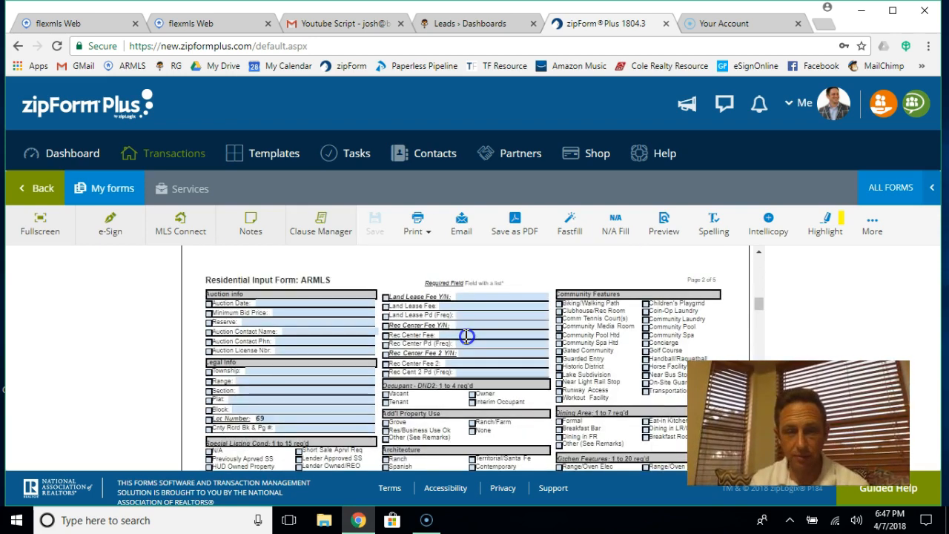
scroll(466, 337, down, 1)
scroll(466, 336, down, 3)
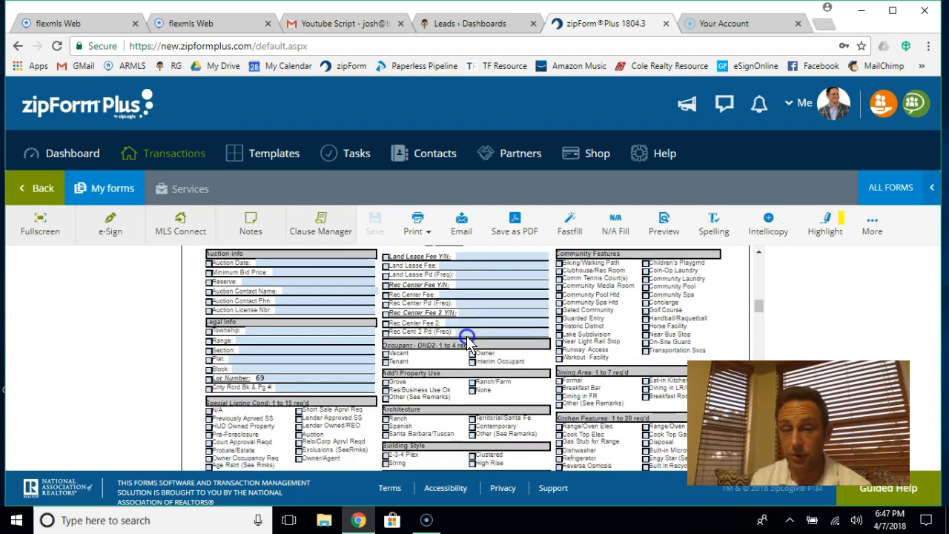
scroll(467, 341, down, 5)
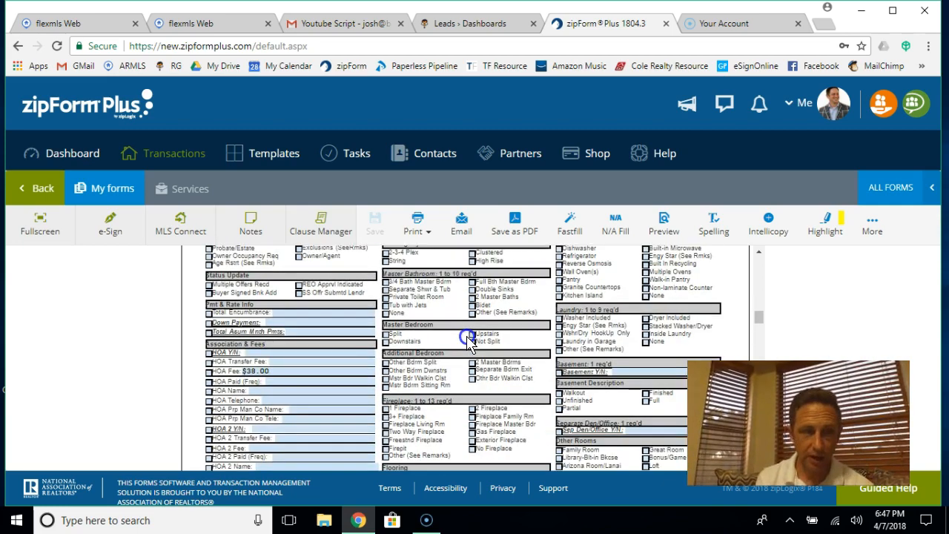
scroll(467, 341, down, 4)
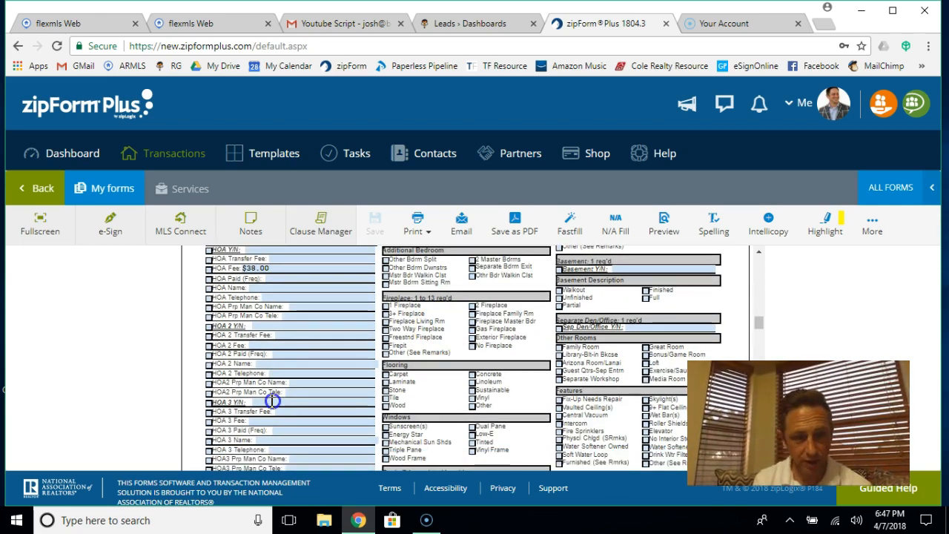
scroll(273, 401, down, 20)
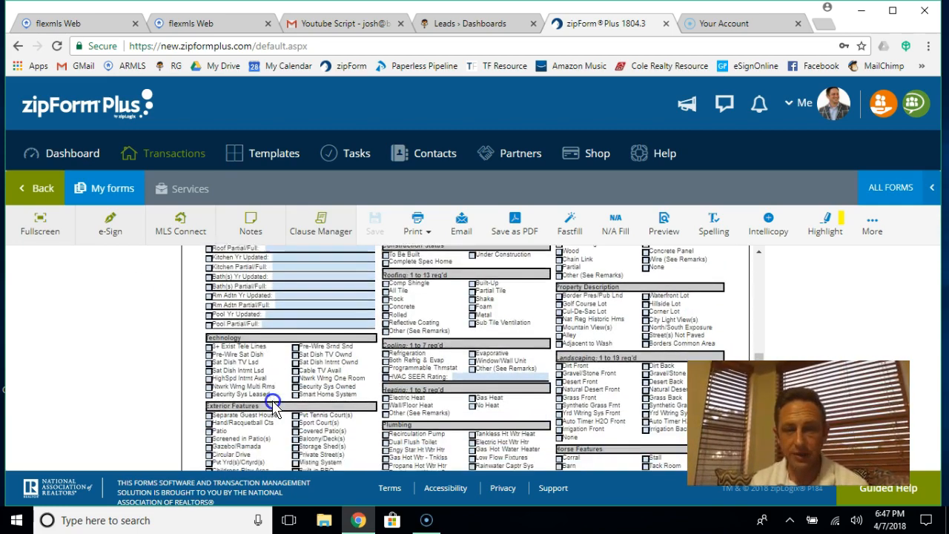
scroll(273, 404, down, 1)
scroll(272, 404, down, 2)
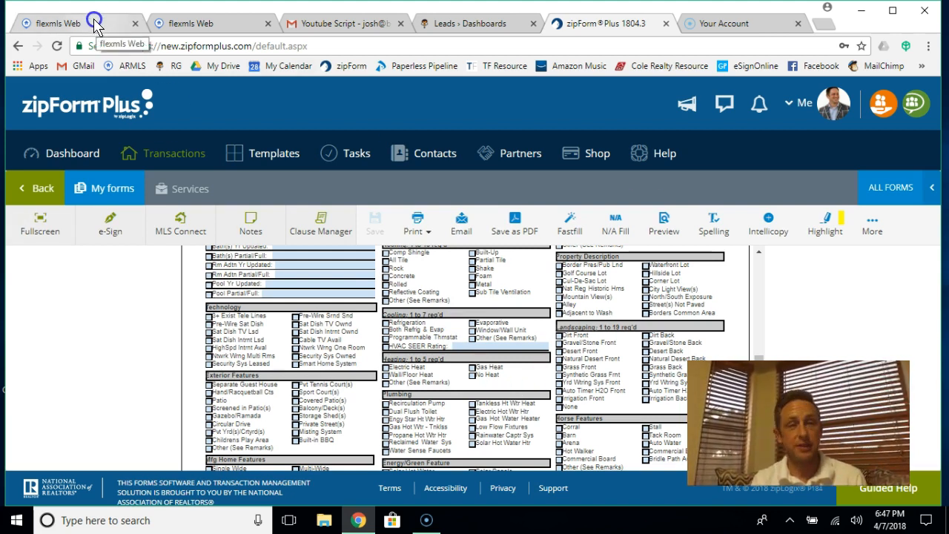
Step: Switch to the ARMLS flexmls session and start Copy Listing from the full menu
click(67, 23)
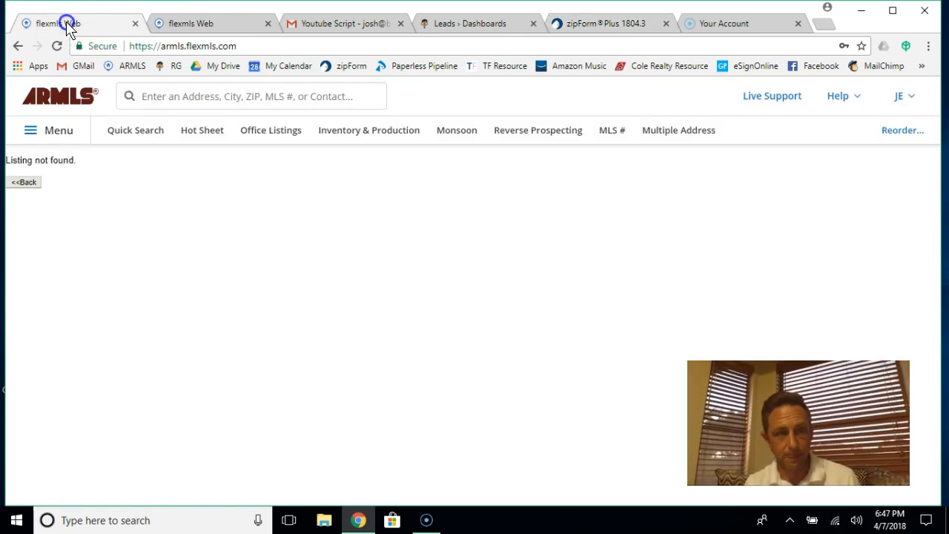
click(185, 24)
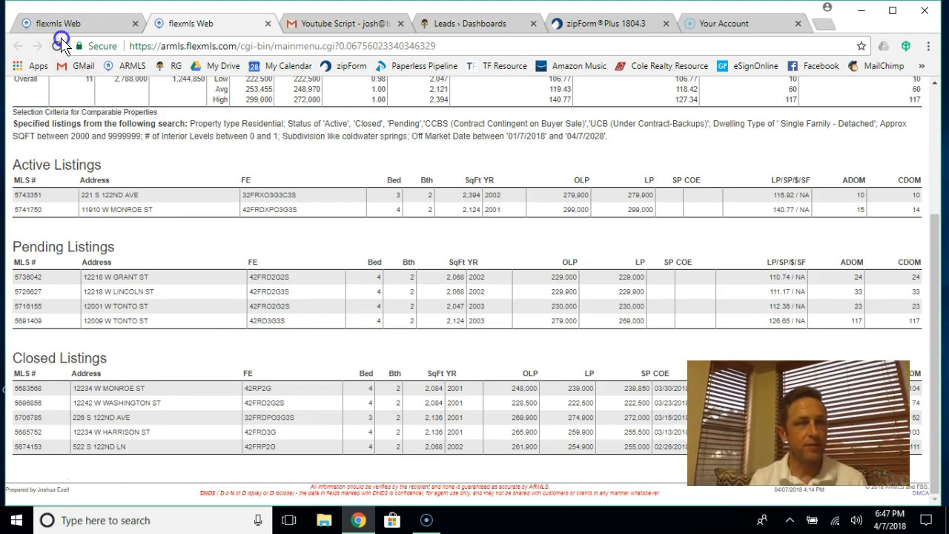
click(77, 27)
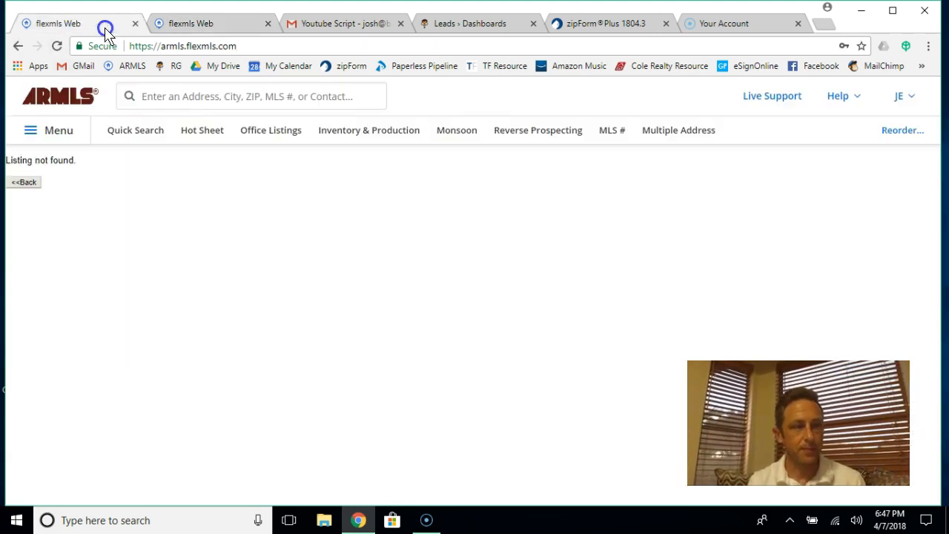
click(60, 133)
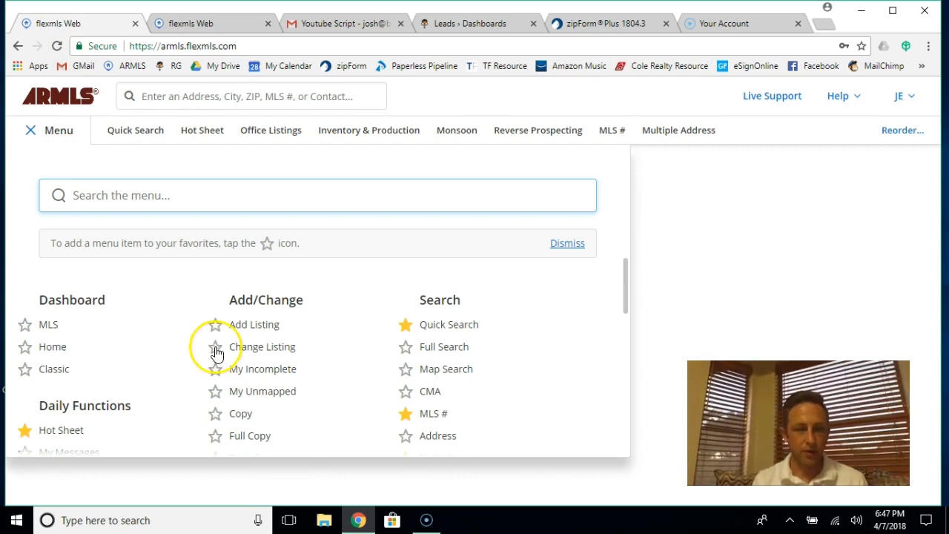
click(240, 414)
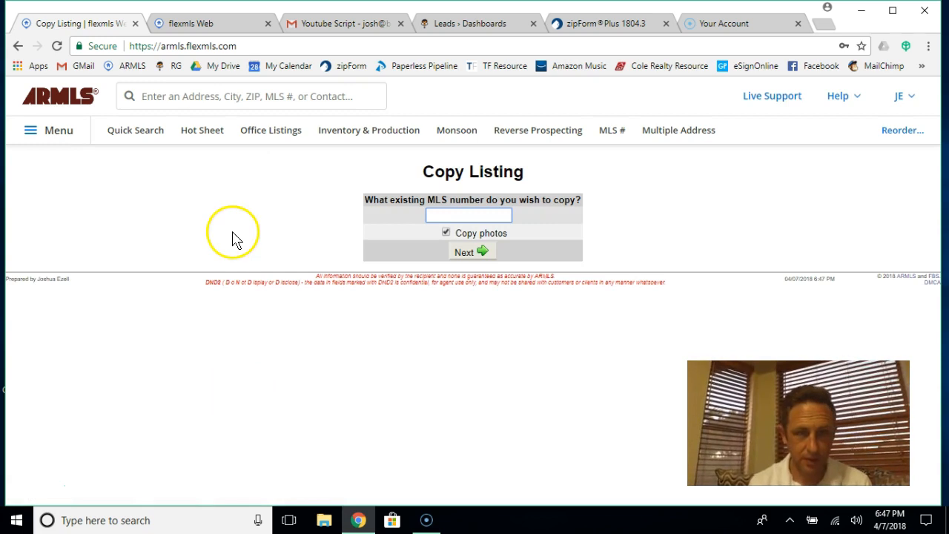
Step: Enter MLS number 6706785 to copy, excluding photos, and proceed
click(192, 19)
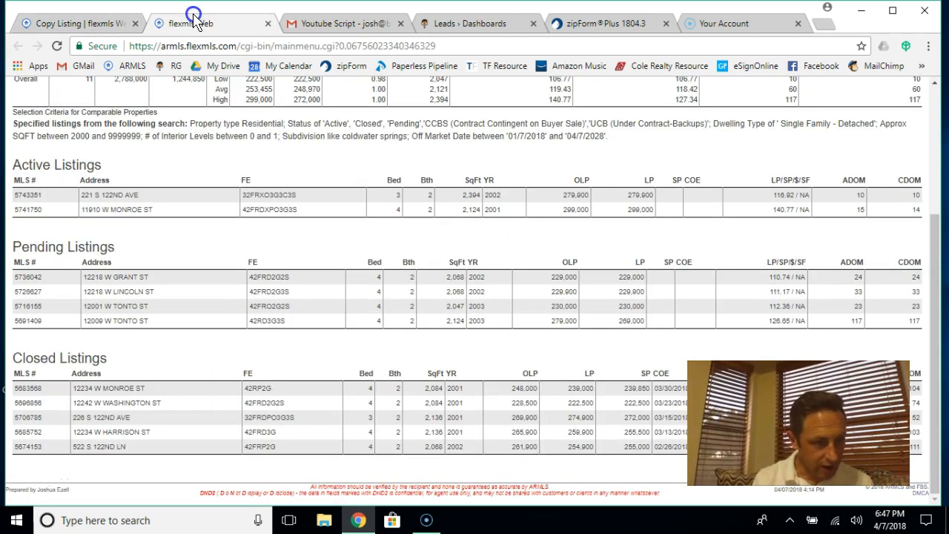
click(67, 23)
click(433, 211)
click(432, 212)
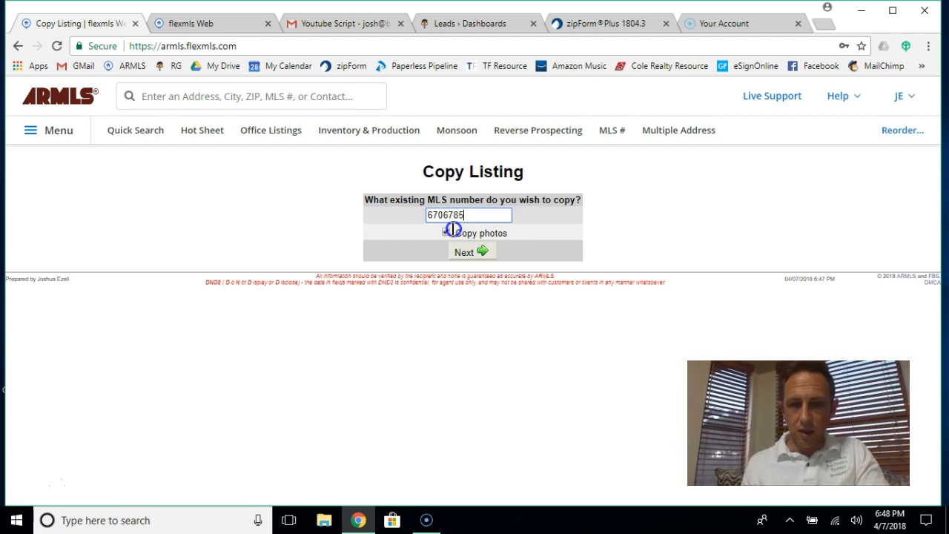
click(447, 233)
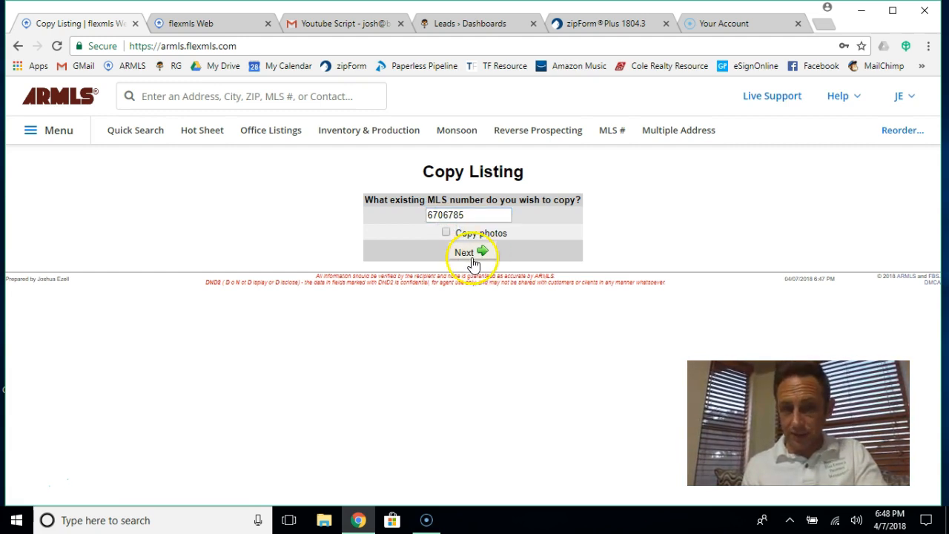
click(472, 260)
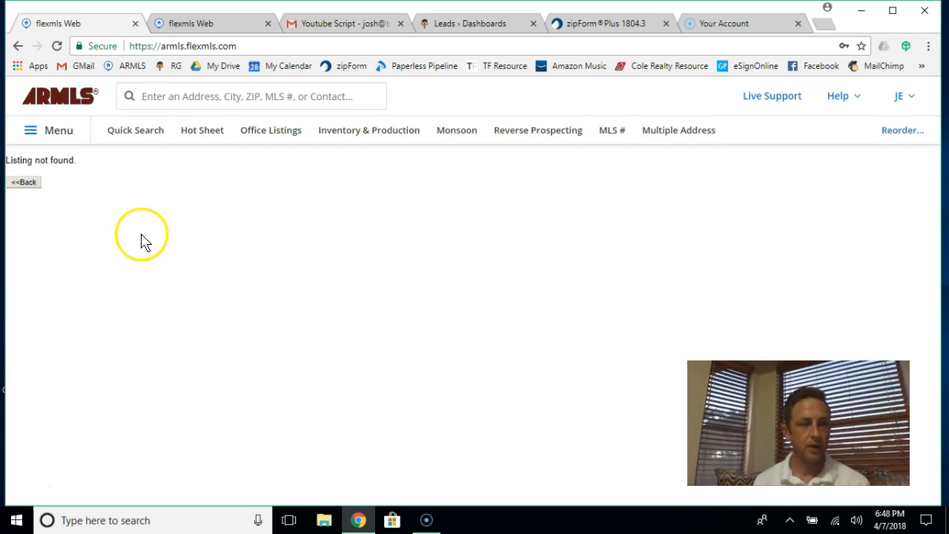
Step: Return to Copy Listing, correct the MLS number to 6706785 and resubmit it
click(22, 184)
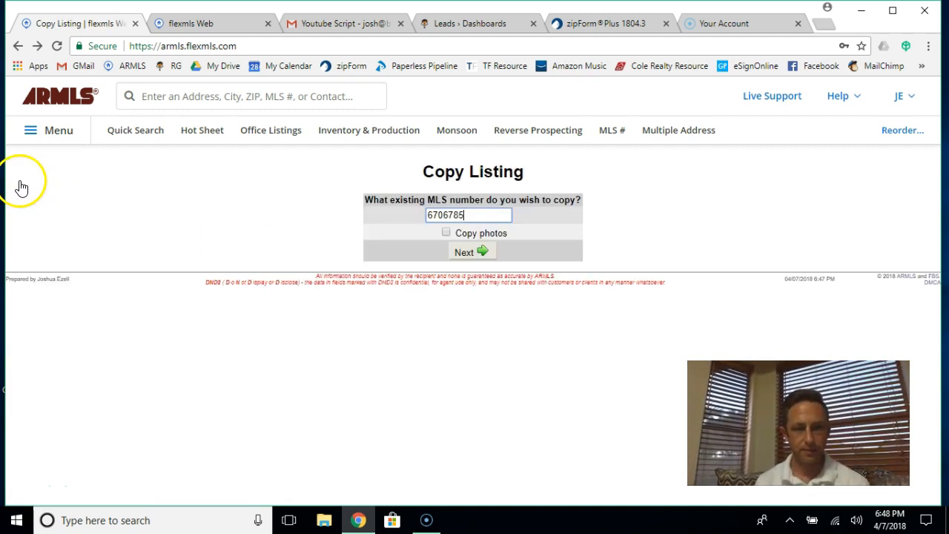
click(430, 216)
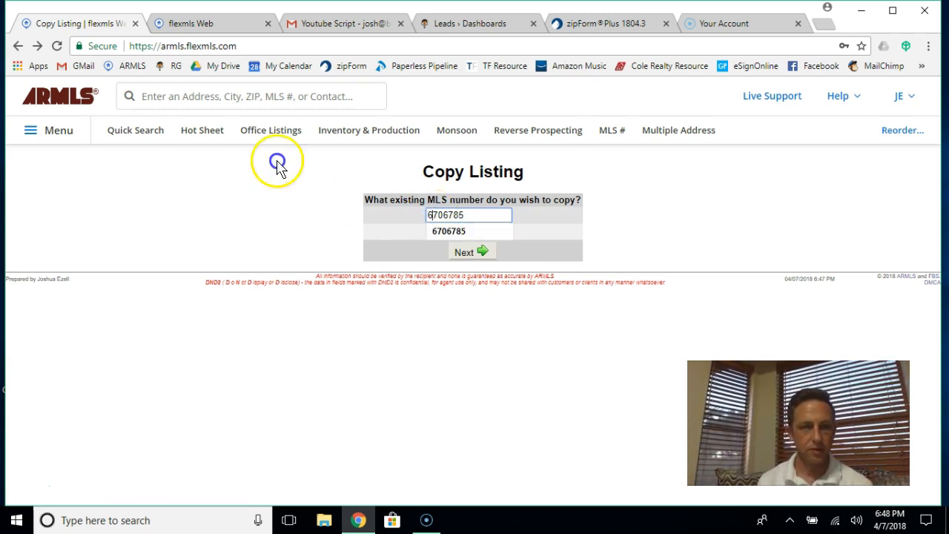
click(191, 24)
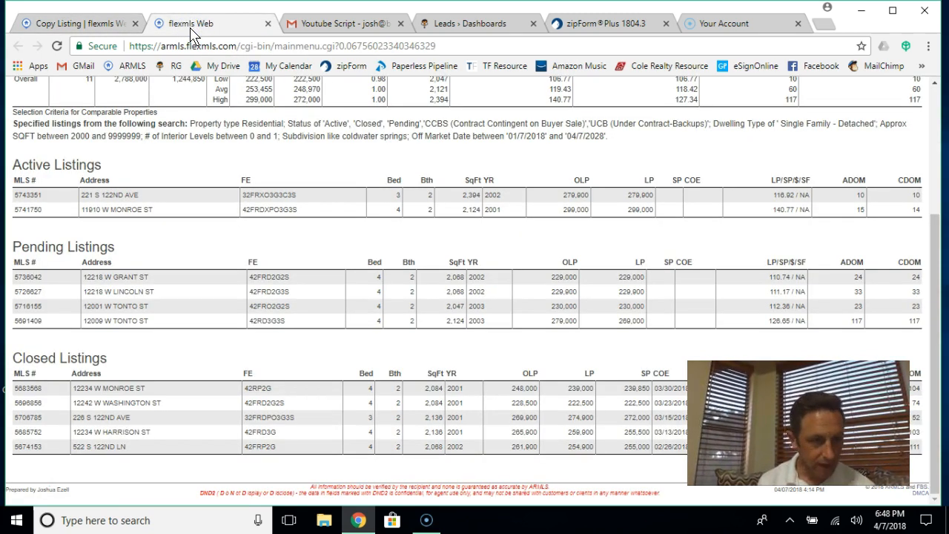
click(83, 21)
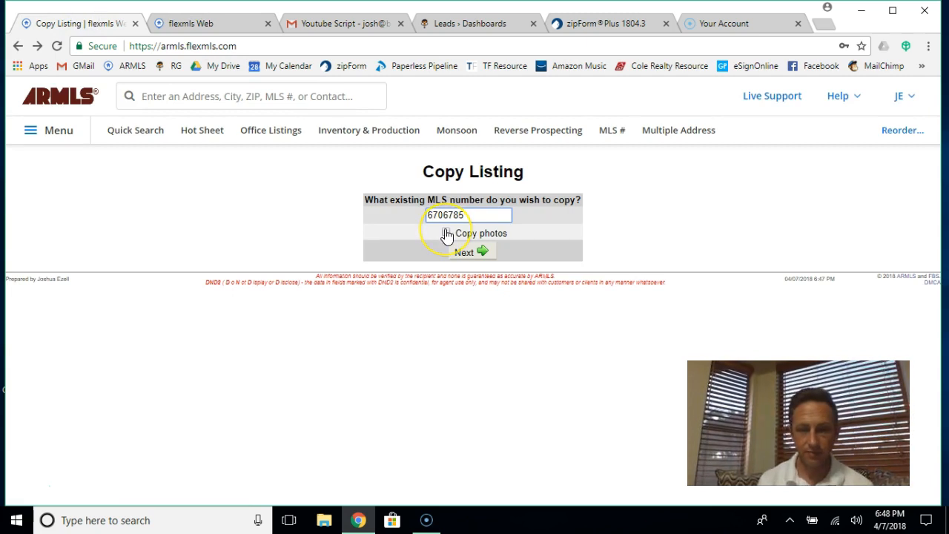
click(465, 252)
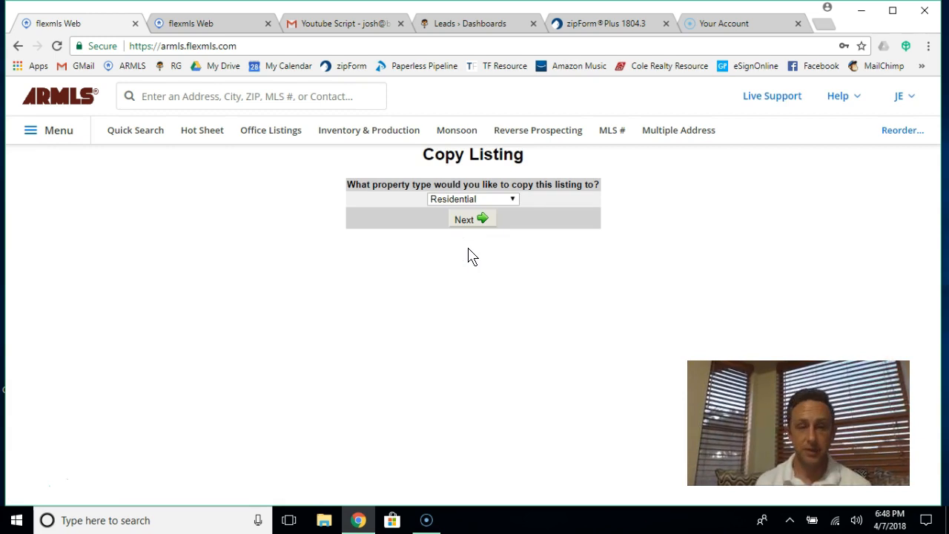
Step: Confirm Residential as the property type and assign the listing member by search
click(463, 220)
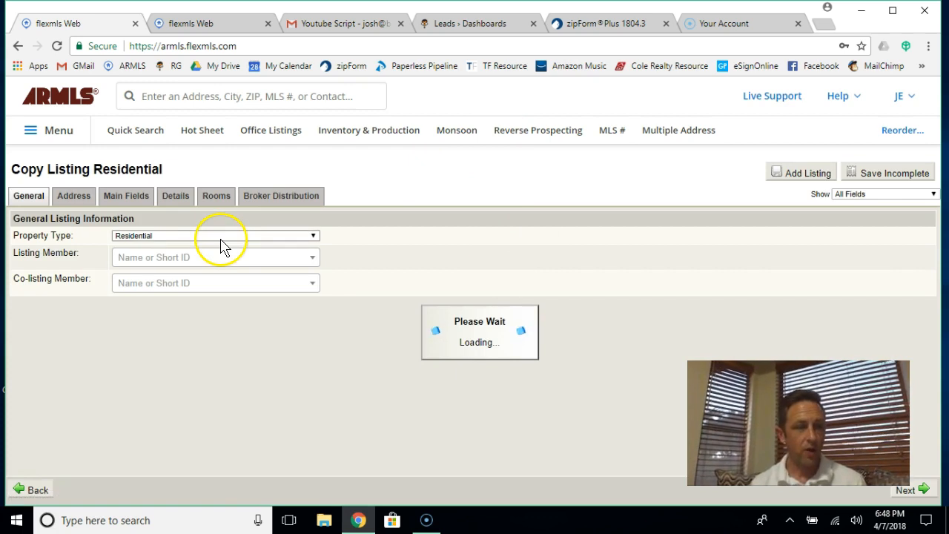
click(176, 268)
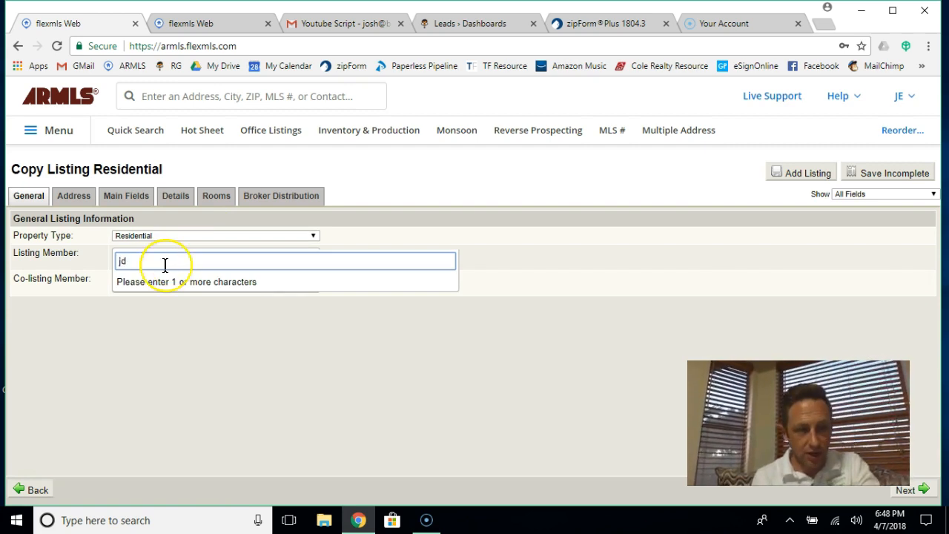
text(je198)
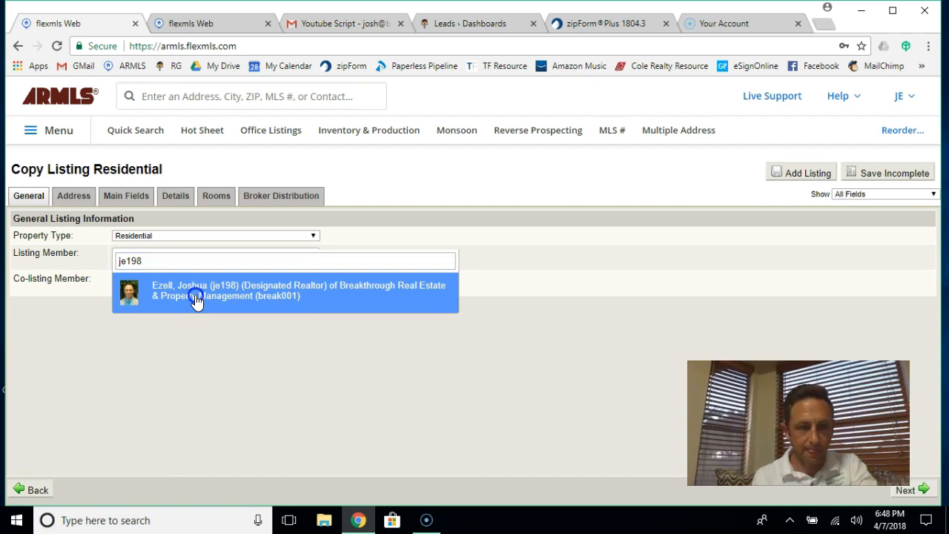
click(196, 300)
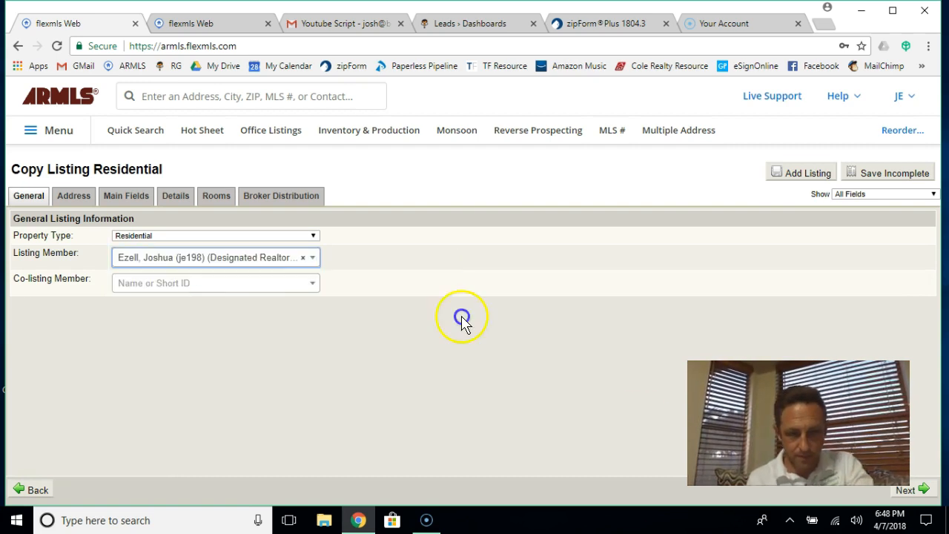
Step: Populate tax data for the copied address and enter a 299900 list price
click(920, 491)
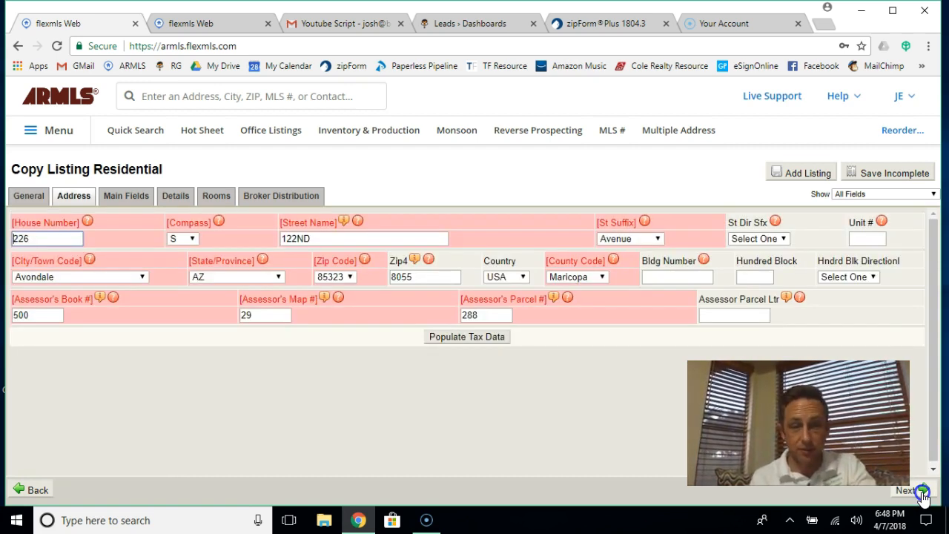
click(475, 337)
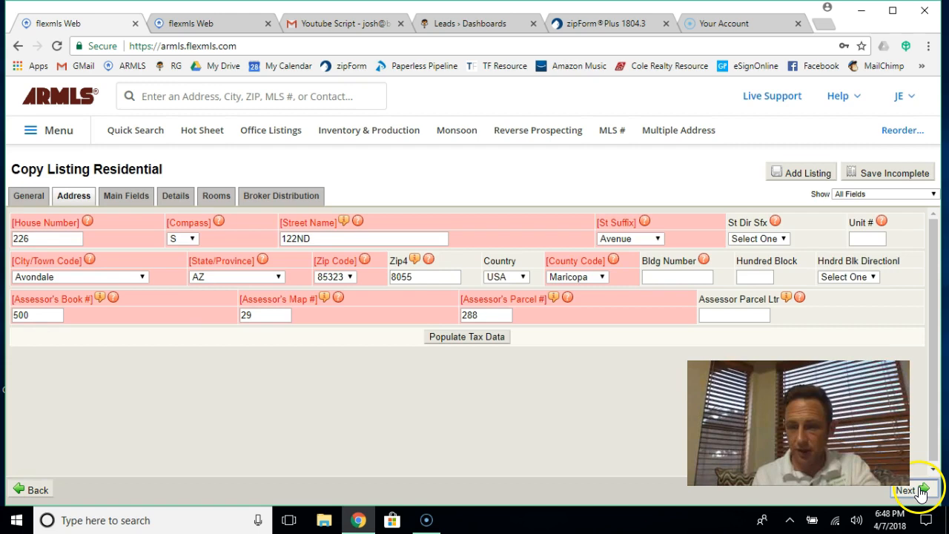
click(922, 491)
text(299900)
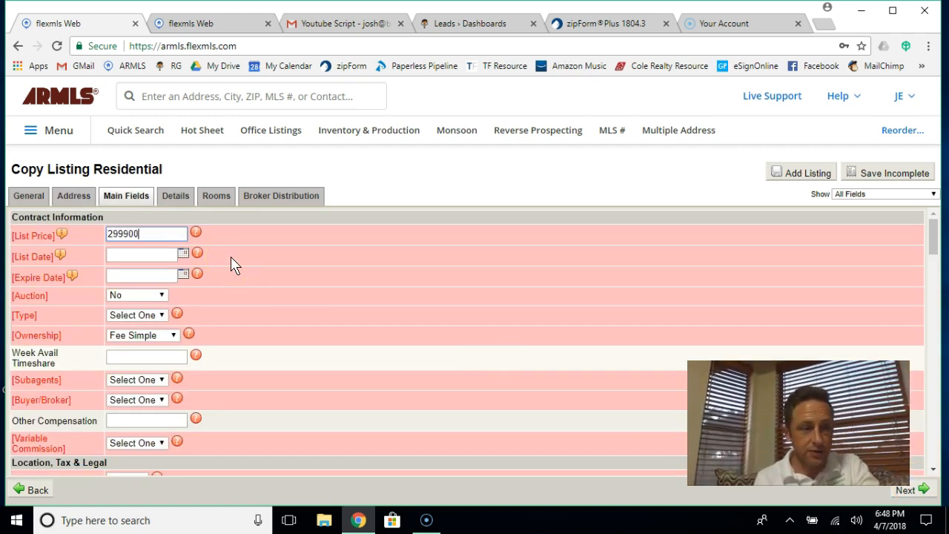
Step: Set the list date to 4/7/2018 and the expire date to 10/9/2018
click(184, 254)
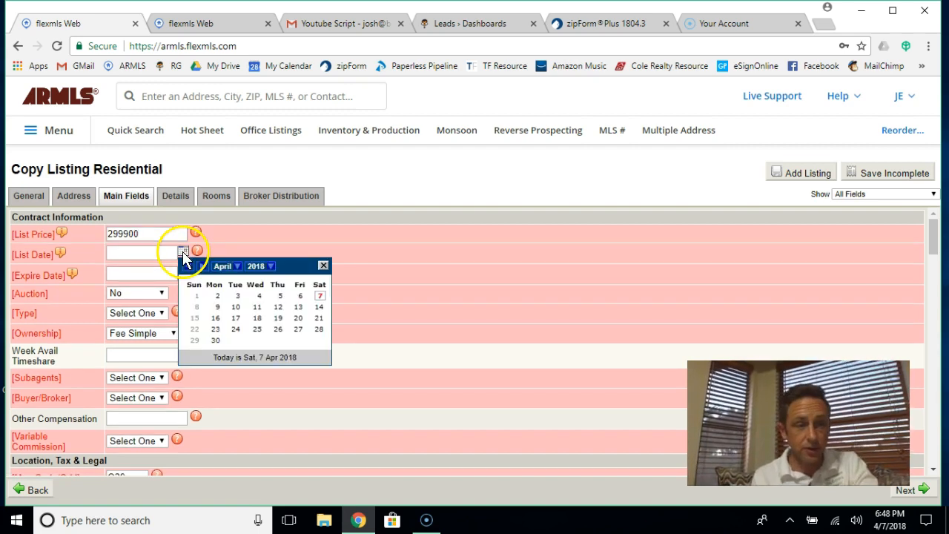
click(319, 299)
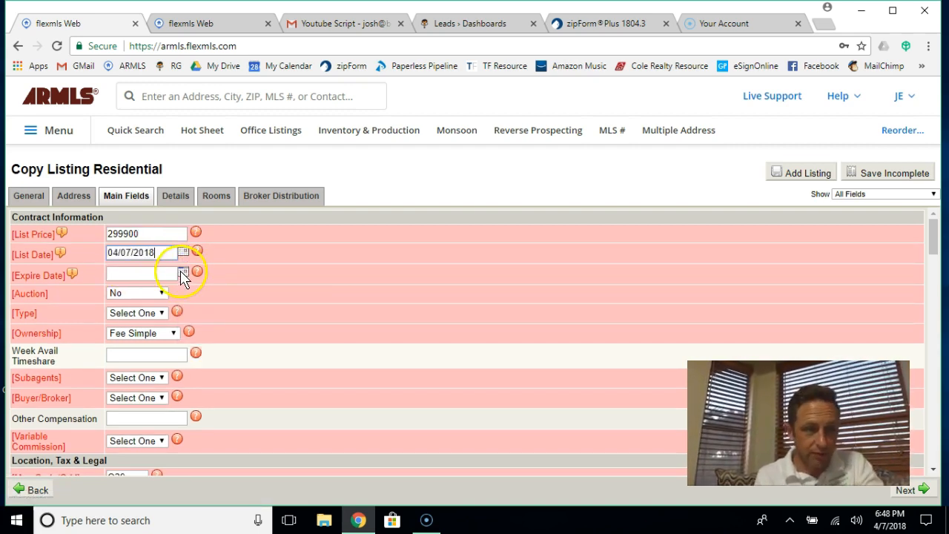
click(182, 273)
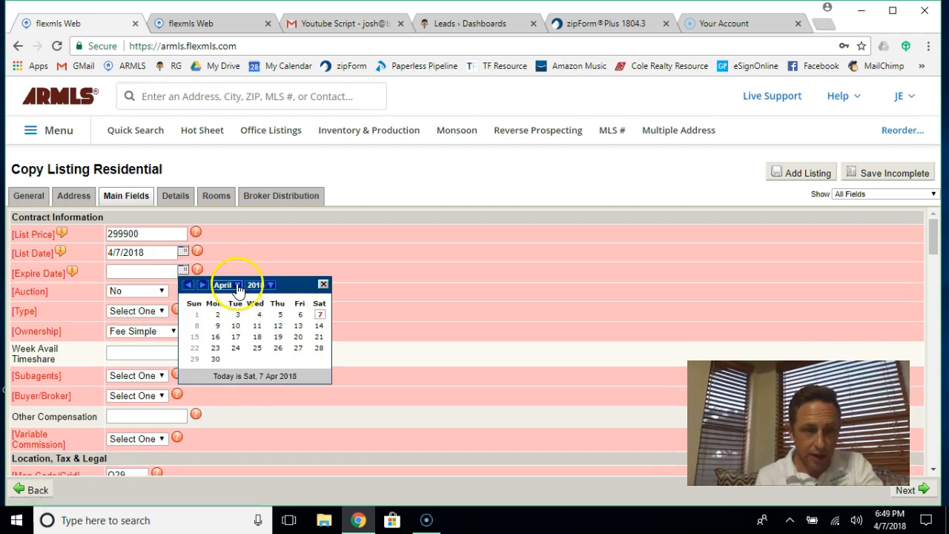
click(236, 285)
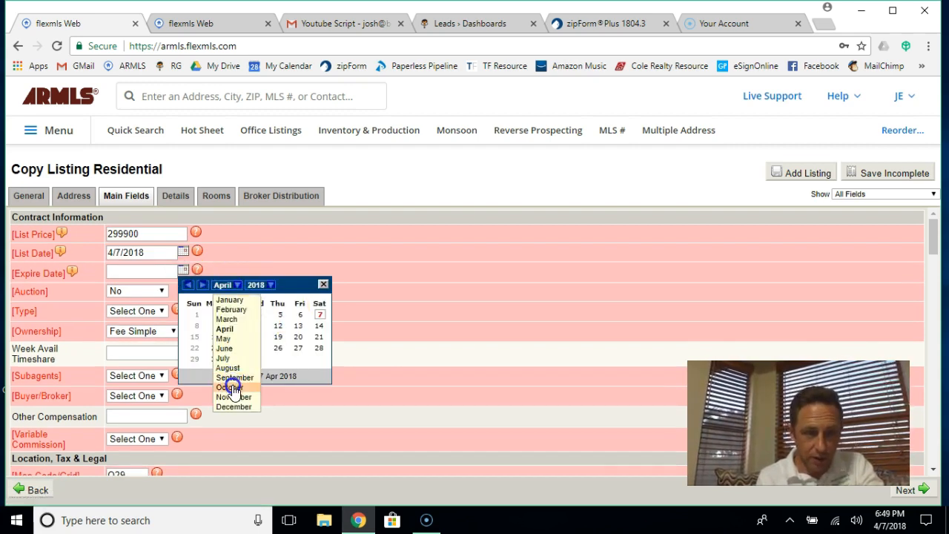
click(230, 387)
click(237, 326)
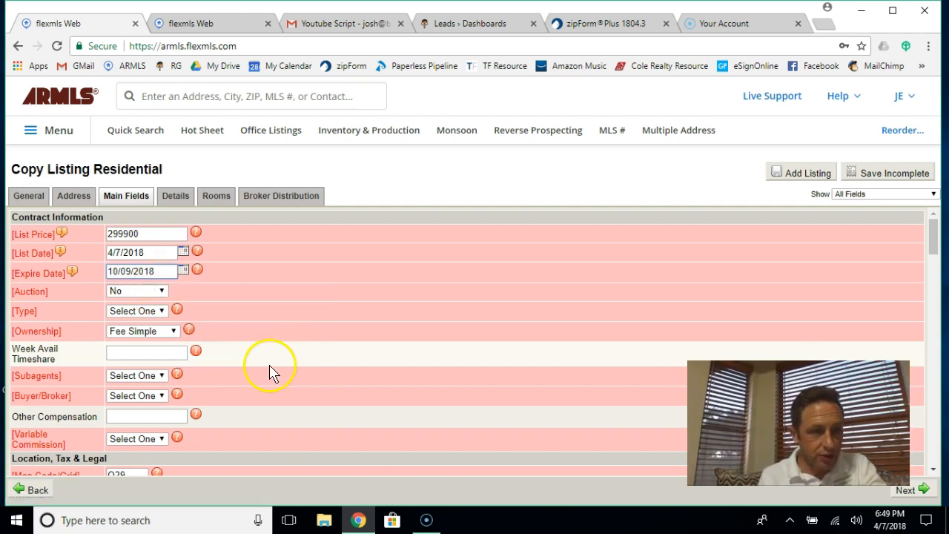
Step: Set listing type ER, subagents N, and buyer/broker compensation Y at 3%
scroll(170, 311, down, 1)
click(157, 287)
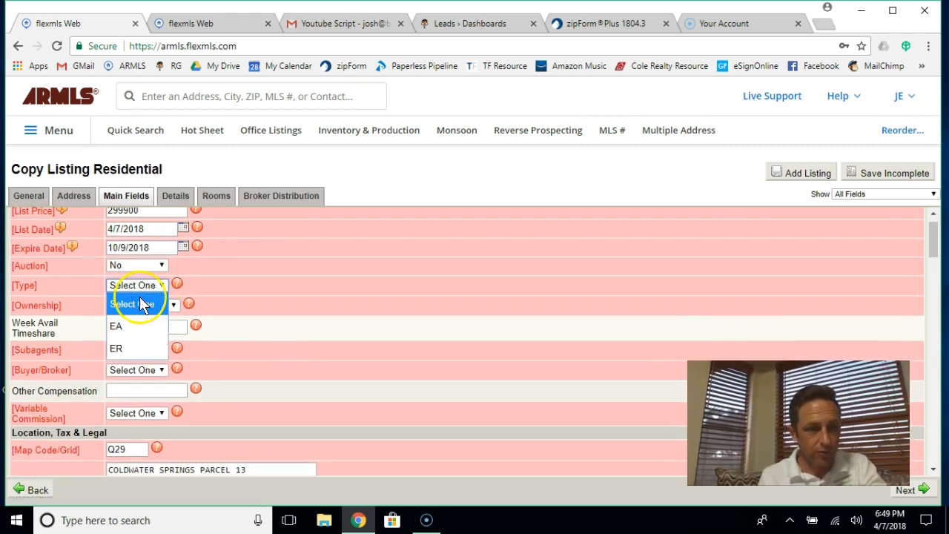
click(116, 345)
scroll(261, 364, down, 2)
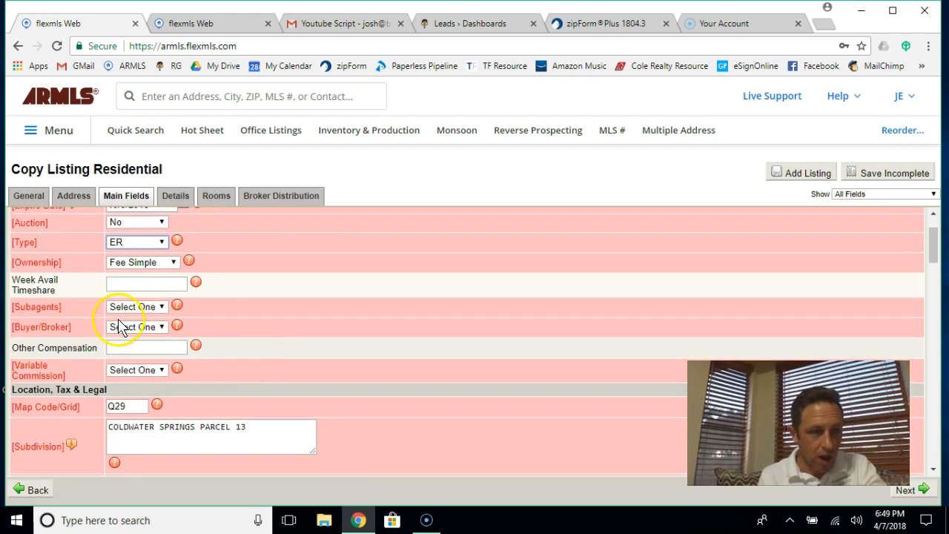
click(122, 307)
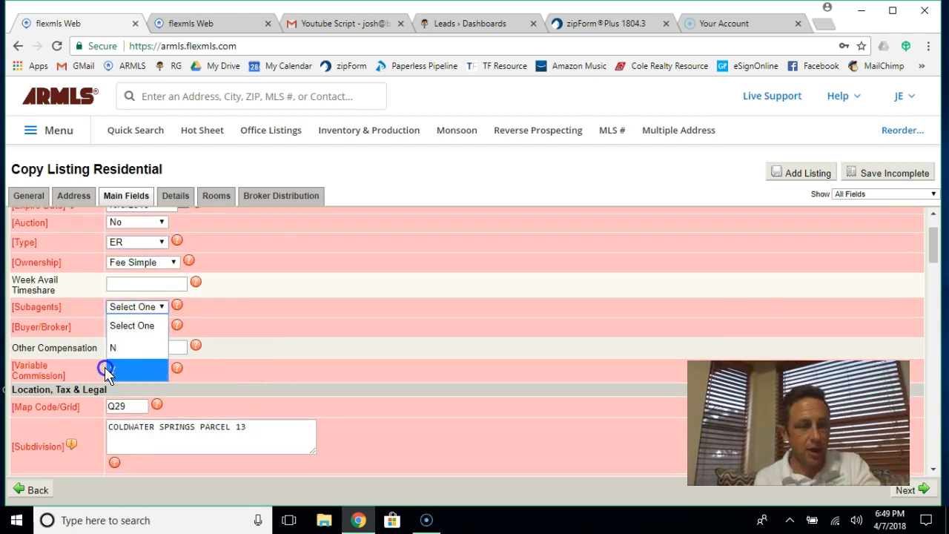
click(122, 348)
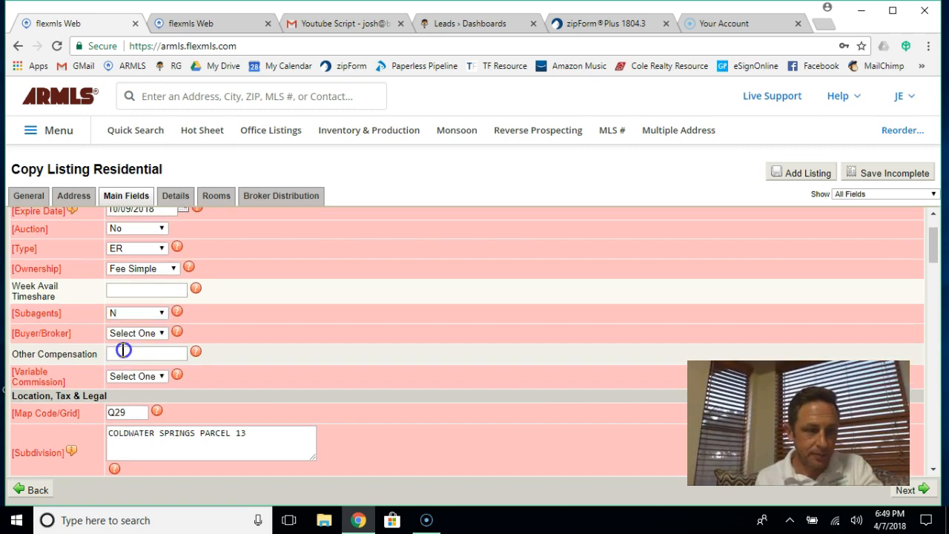
click(122, 337)
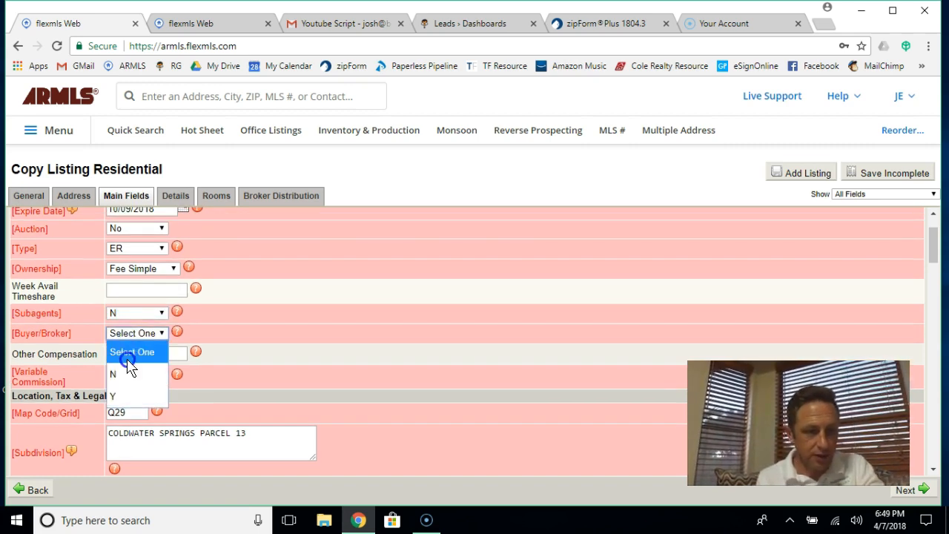
click(124, 395)
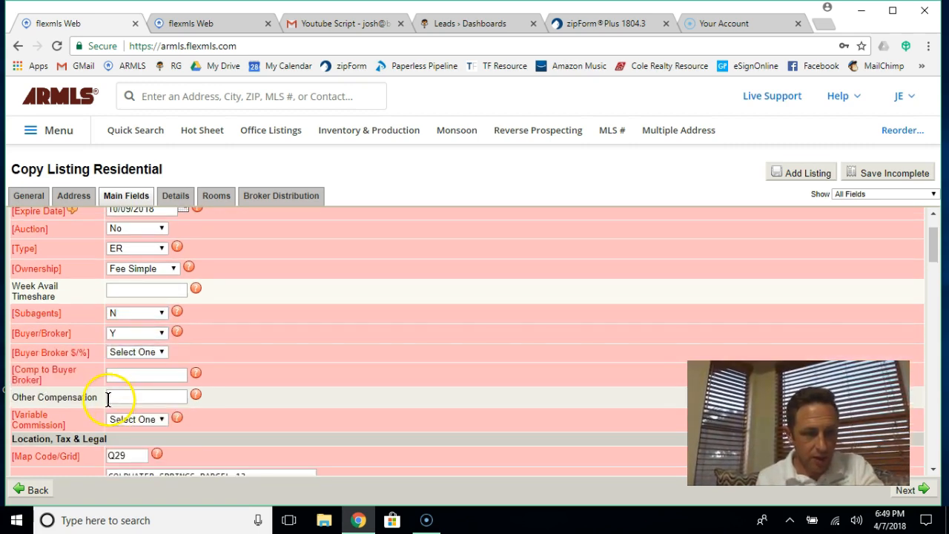
click(131, 356)
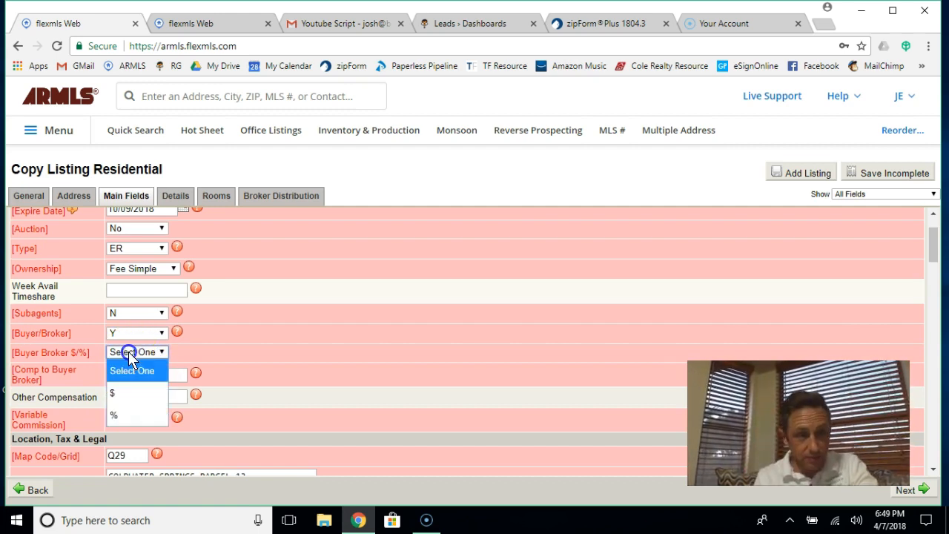
click(115, 416)
click(134, 374)
text(3)
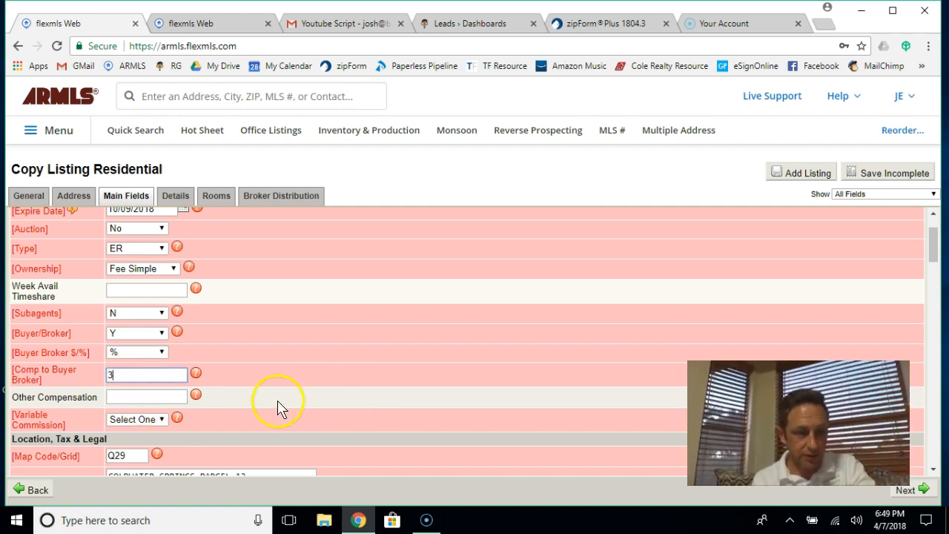
Step: Set variable commission to Y and edit the owner/occupant name
scroll(275, 407, down, 1)
click(133, 344)
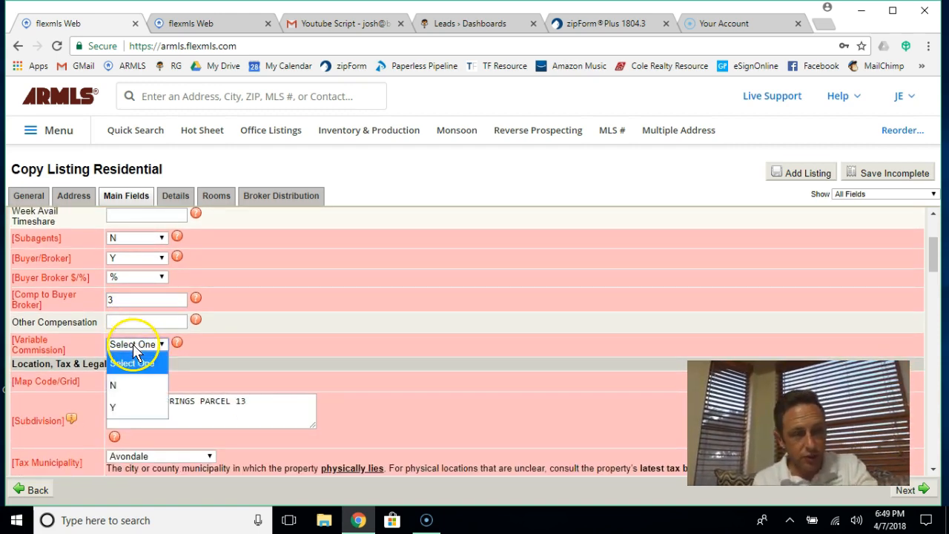
click(125, 406)
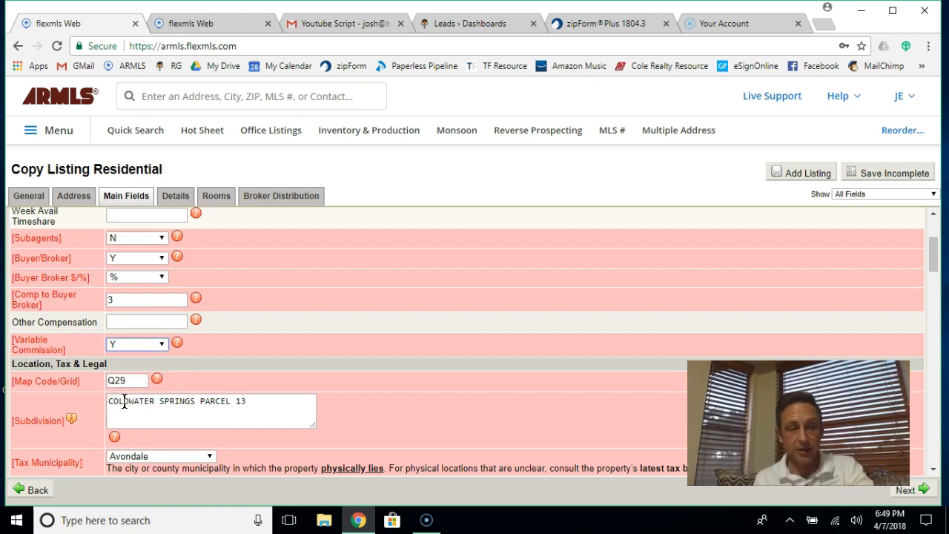
scroll(125, 404, down, 2)
scroll(333, 372, down, 1)
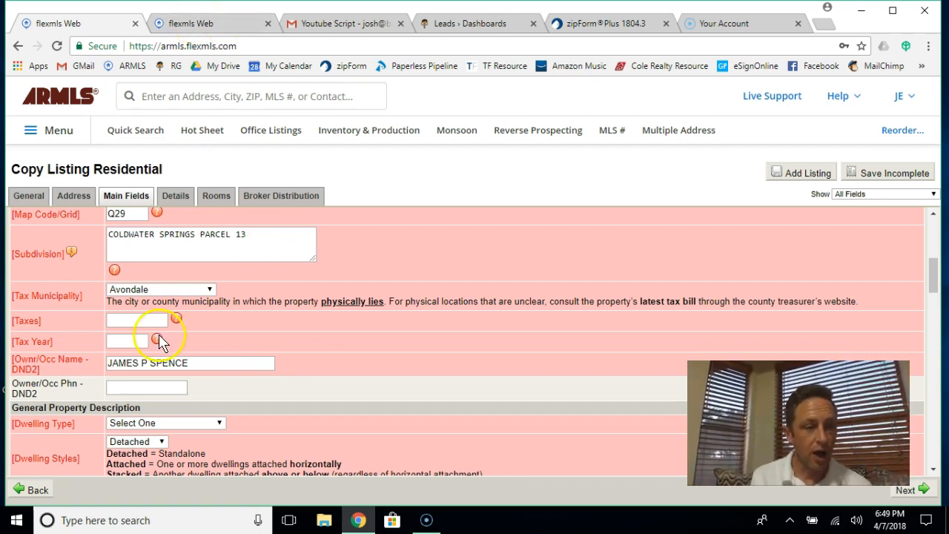
click(192, 362)
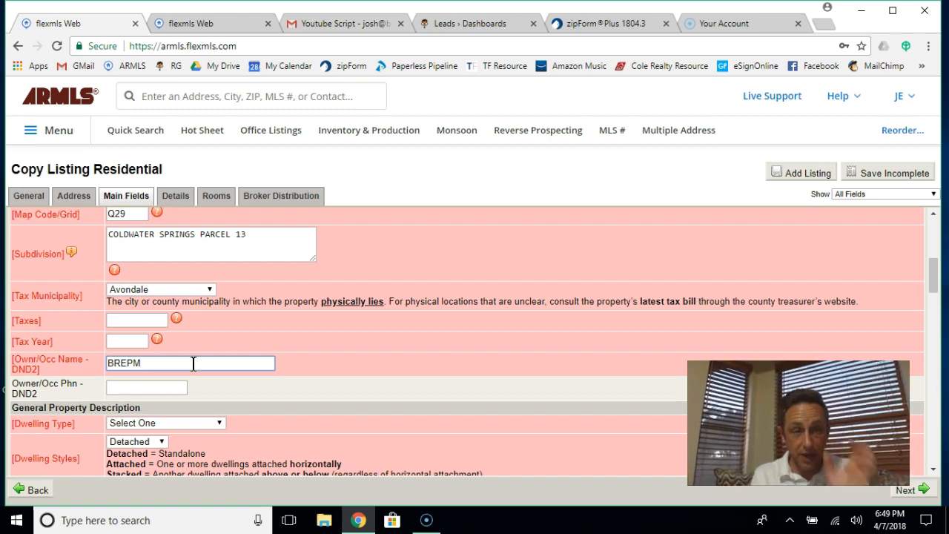
scroll(407, 337, down, 2)
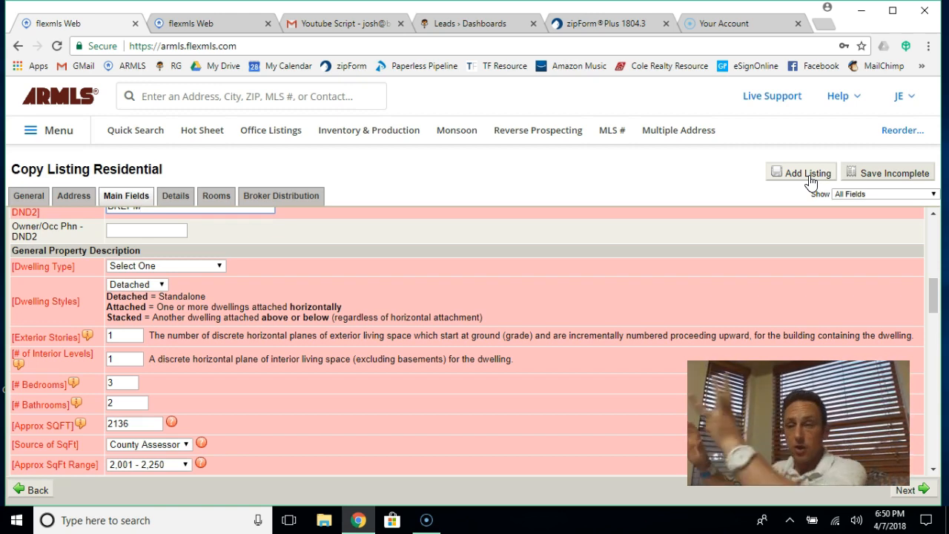
Step: Save the listing as incomplete and go to My Incomplete listings
click(881, 172)
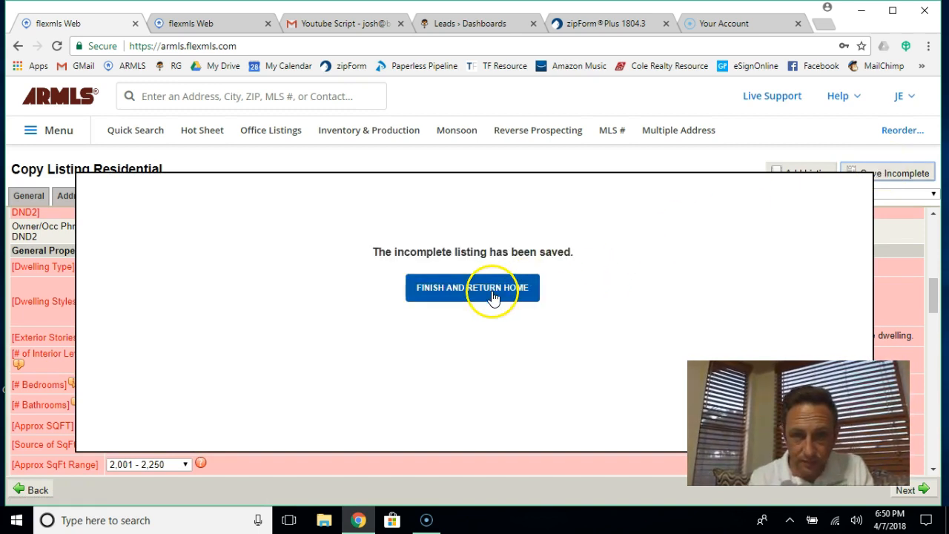
click(493, 296)
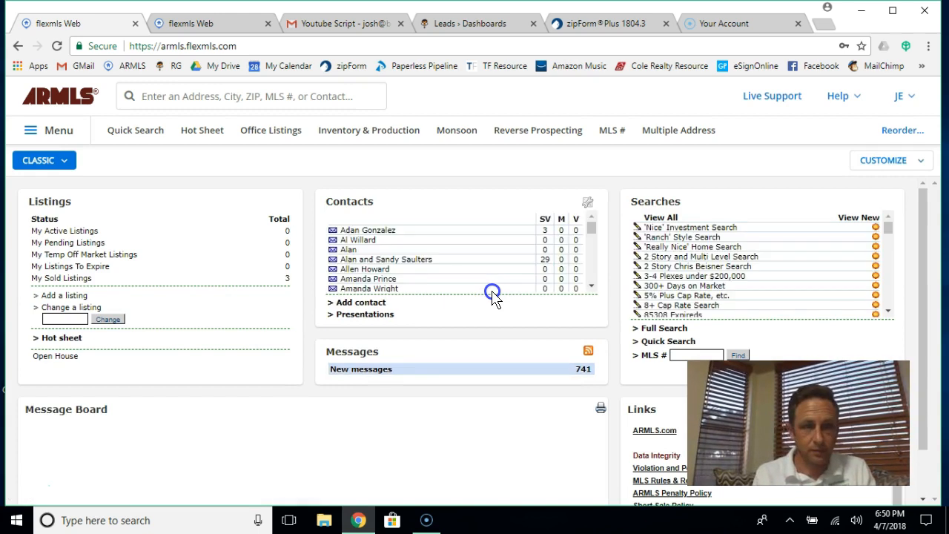
click(59, 134)
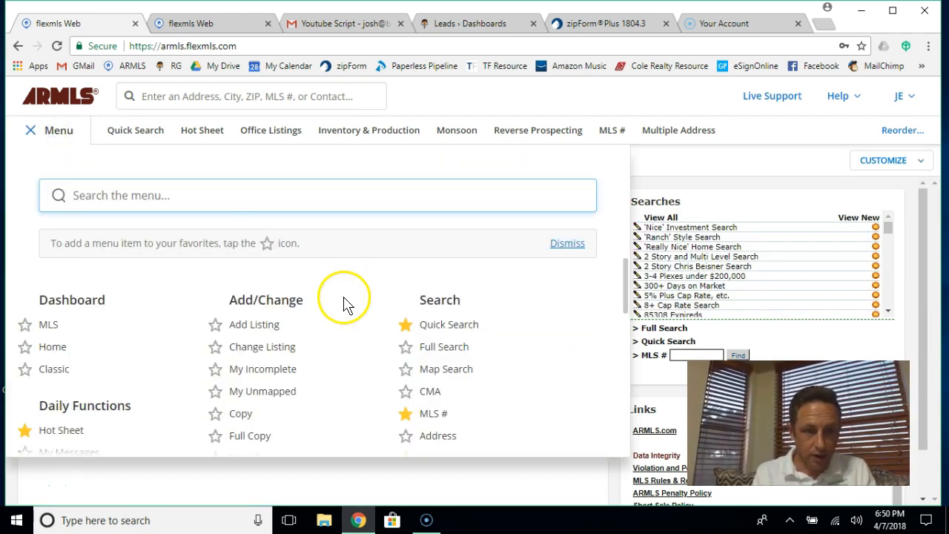
click(275, 371)
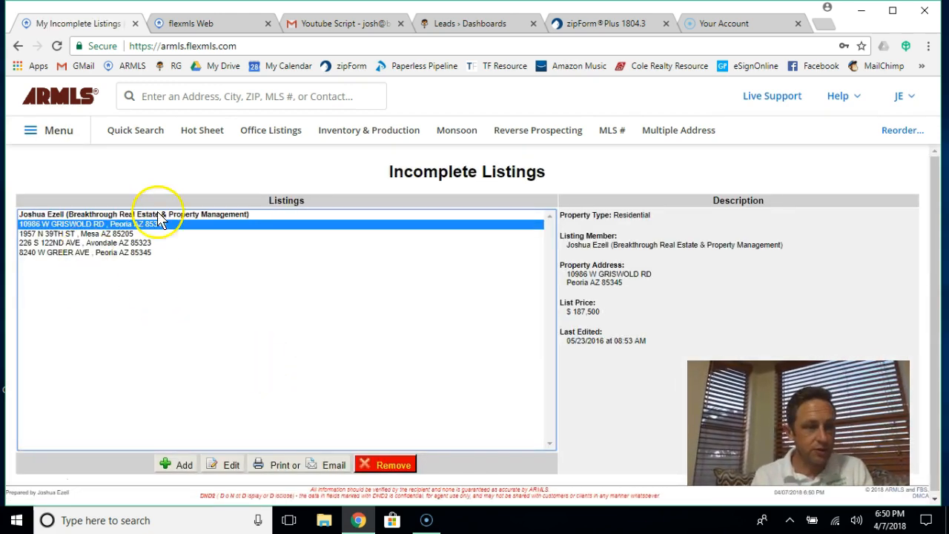
Step: Edit the Avondale listing and print its Residential Input Form as a PDF
click(45, 243)
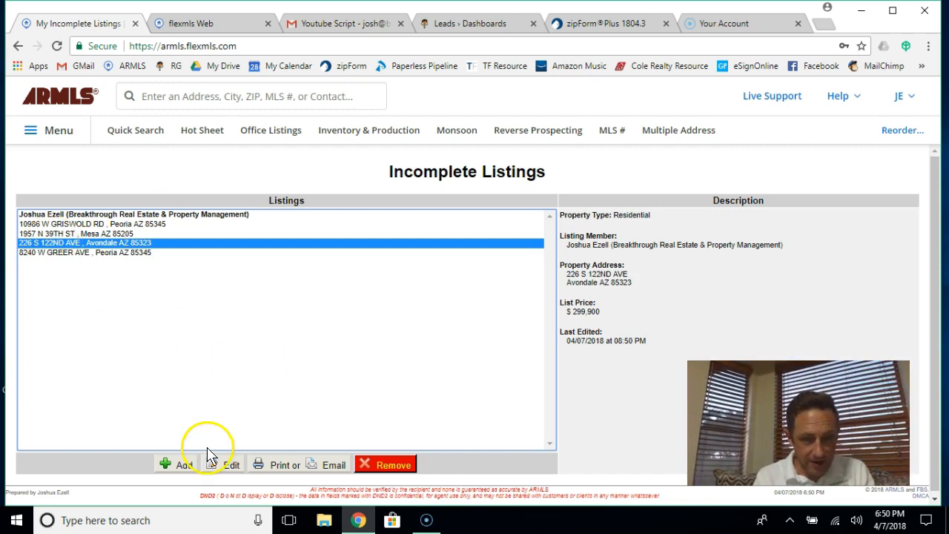
click(225, 468)
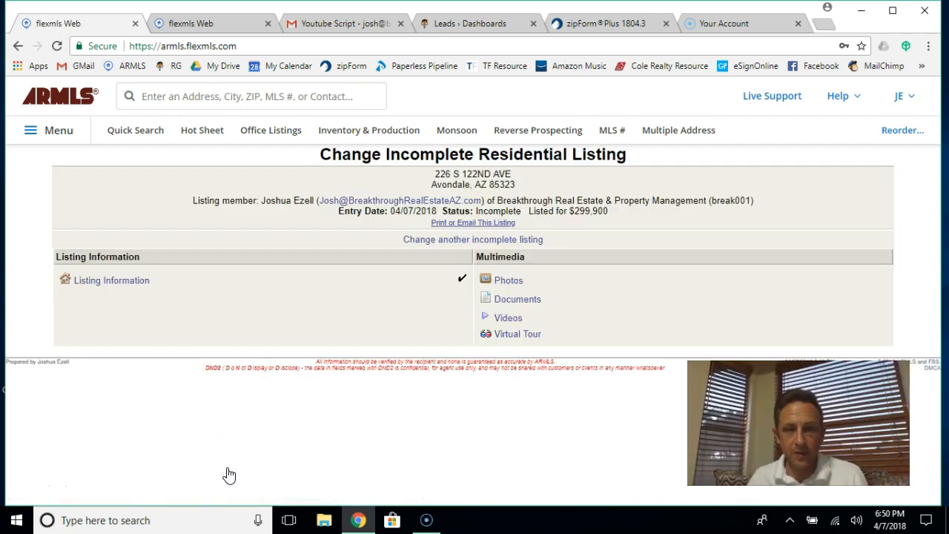
click(473, 223)
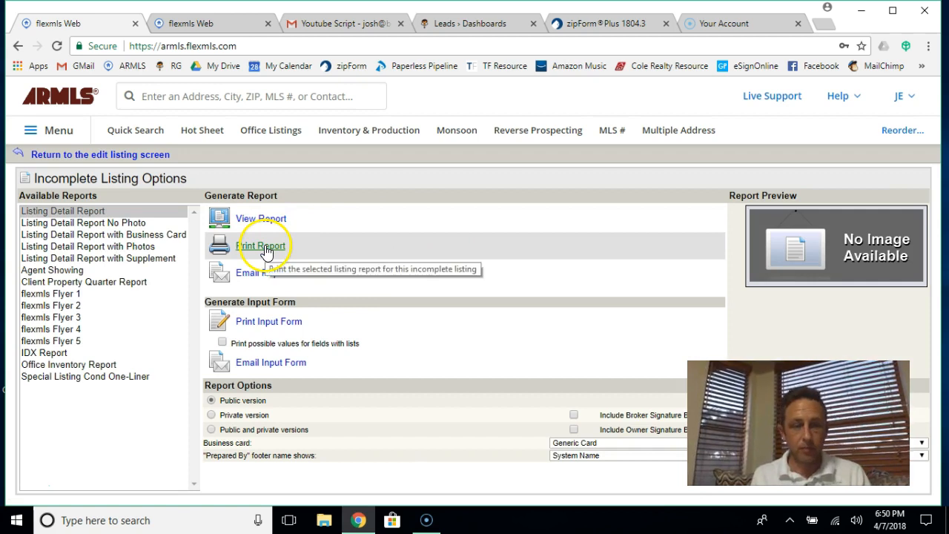
click(265, 328)
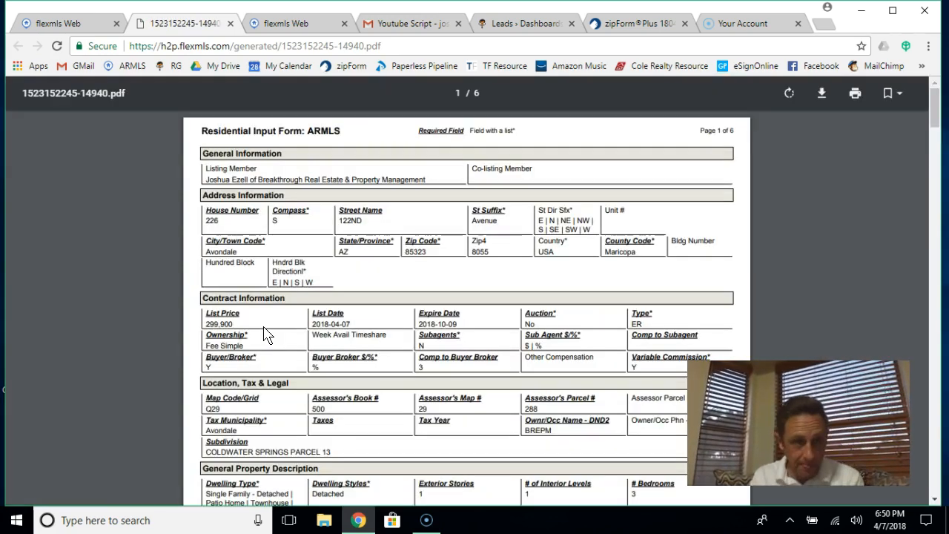
scroll(445, 344, down, 1)
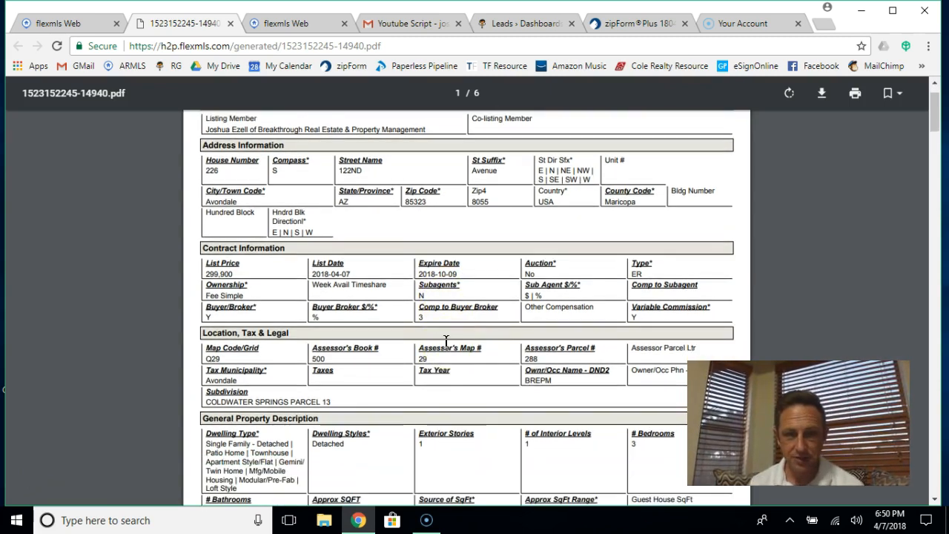
scroll(445, 340, down, 4)
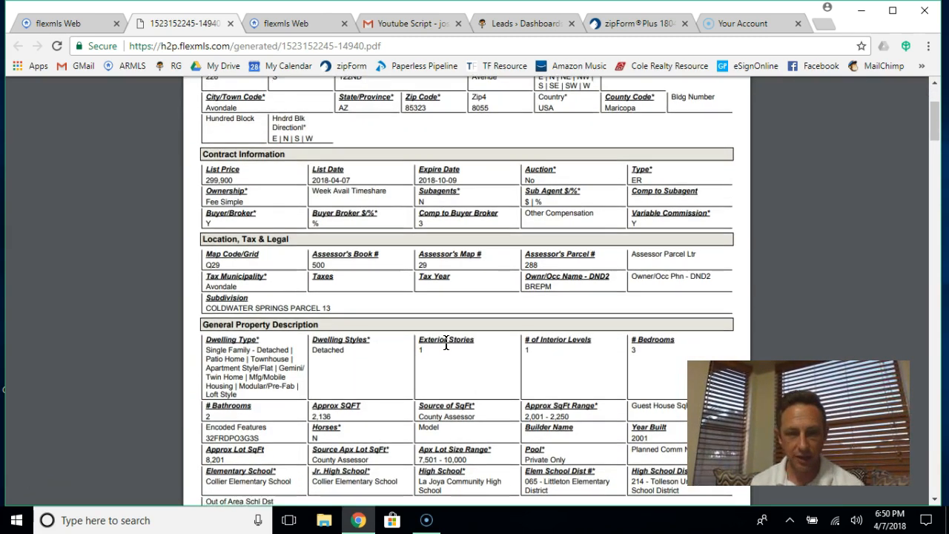
scroll(445, 341, down, 2)
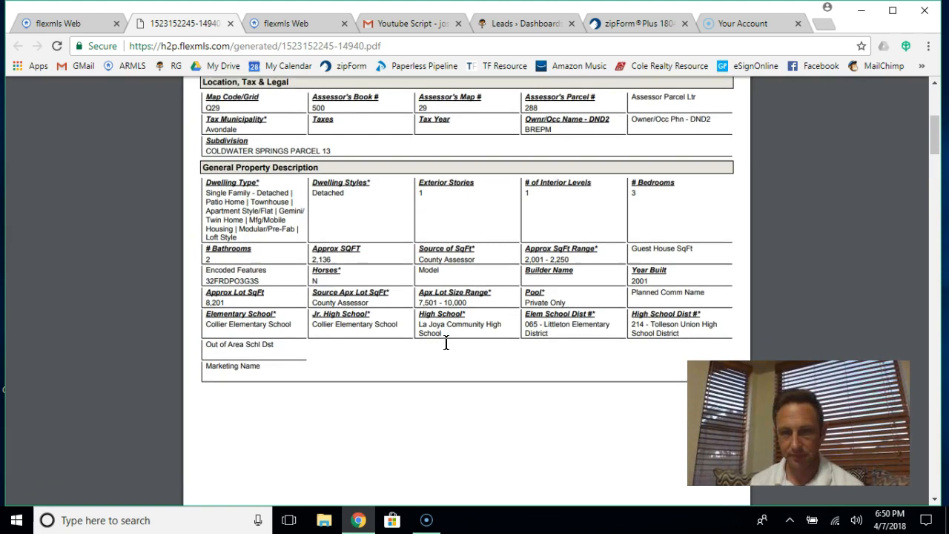
scroll(445, 342, down, 1)
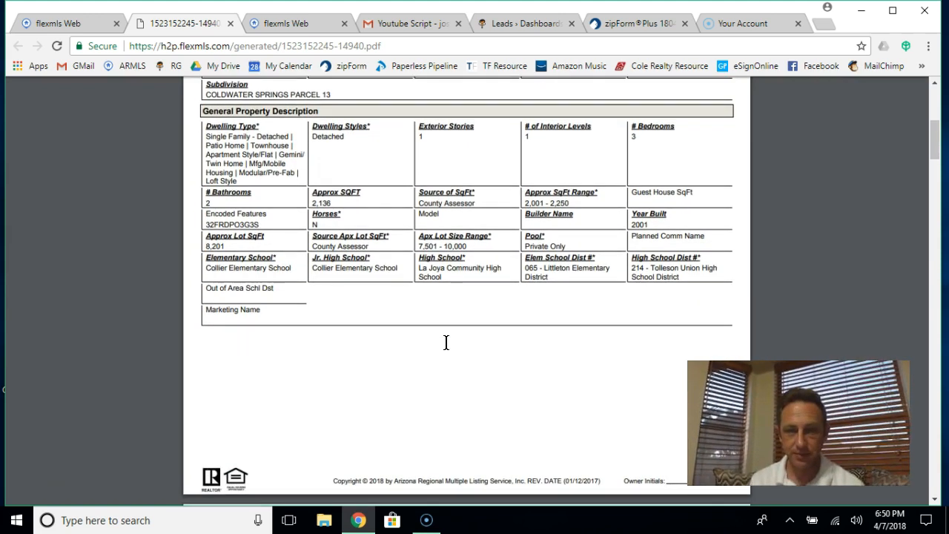
scroll(446, 342, down, 3)
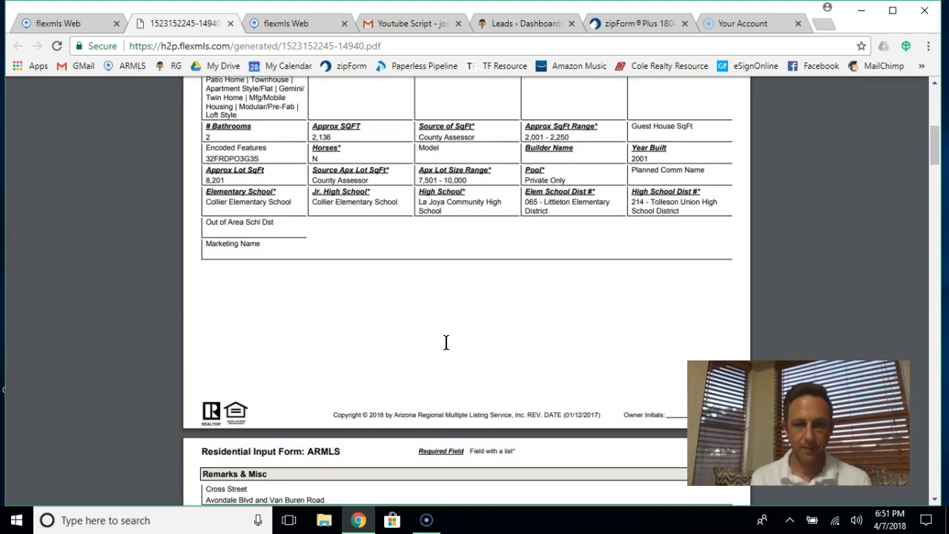
scroll(446, 342, down, 4)
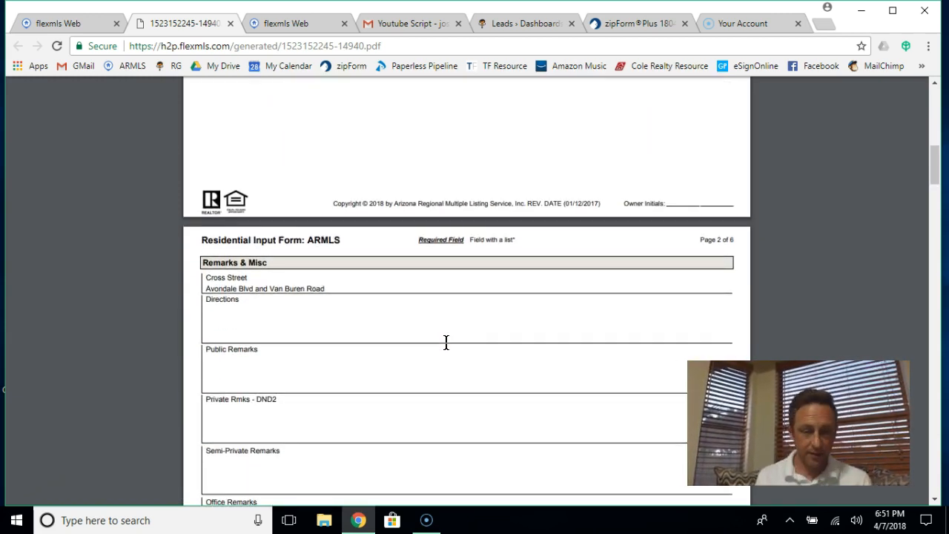
scroll(445, 342, down, 2)
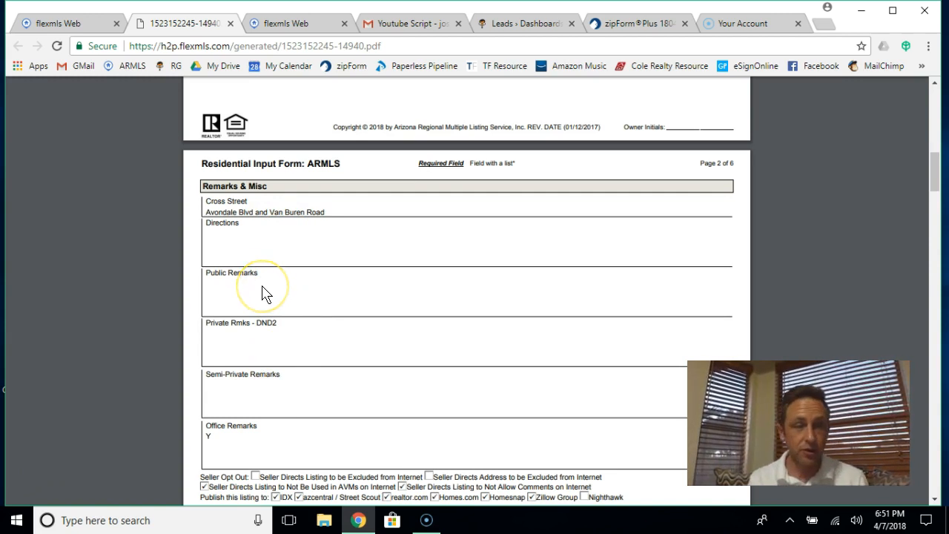
scroll(266, 295, down, 3)
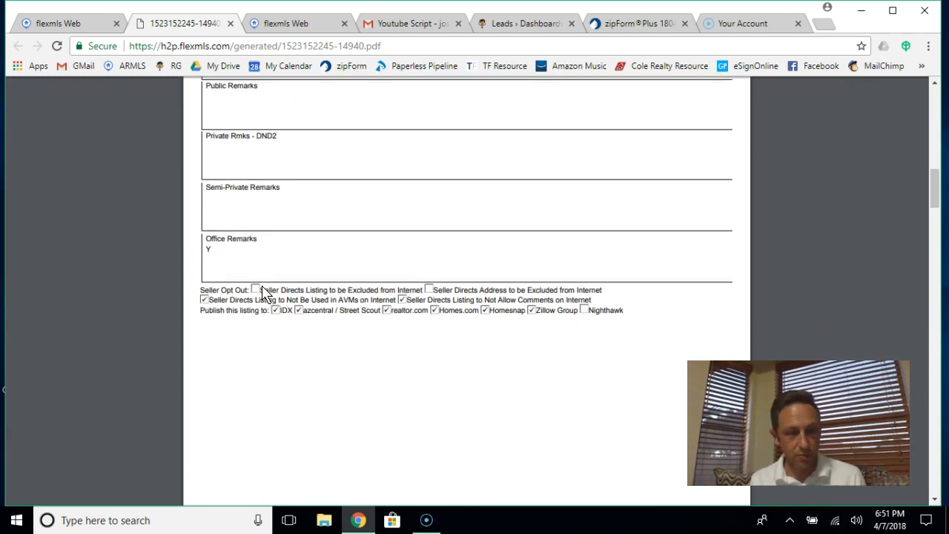
scroll(265, 294, down, 6)
scroll(265, 294, down, 3)
scroll(265, 294, down, 2)
scroll(263, 290, down, 3)
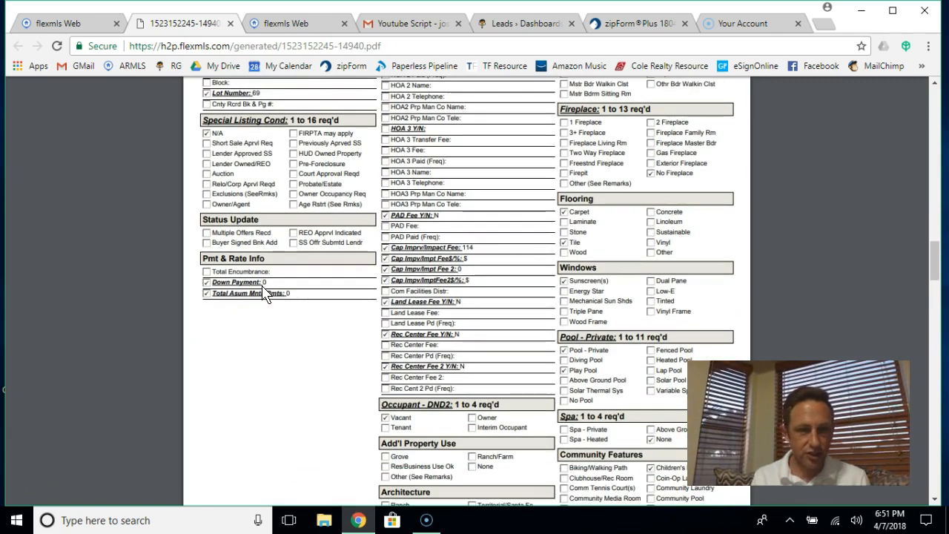
scroll(265, 292, down, 2)
scroll(266, 295, down, 5)
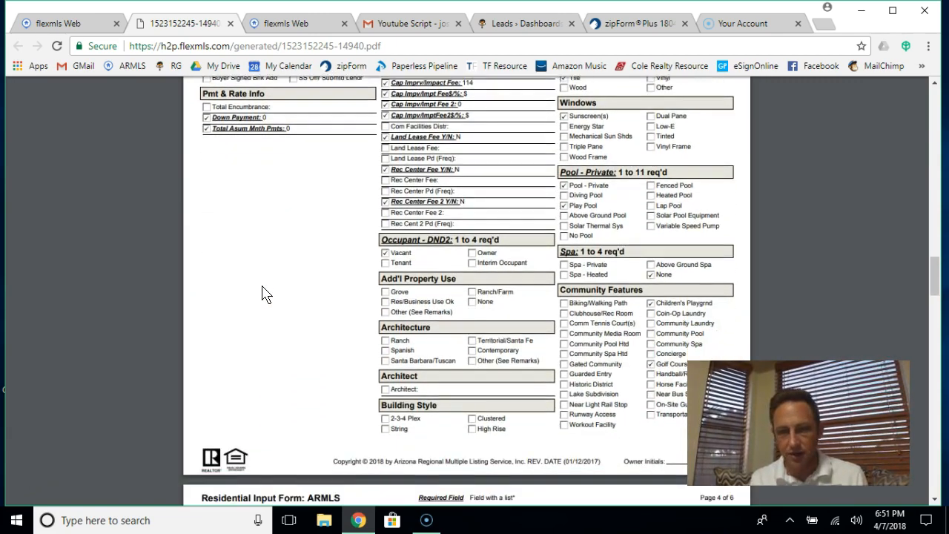
scroll(266, 294, down, 5)
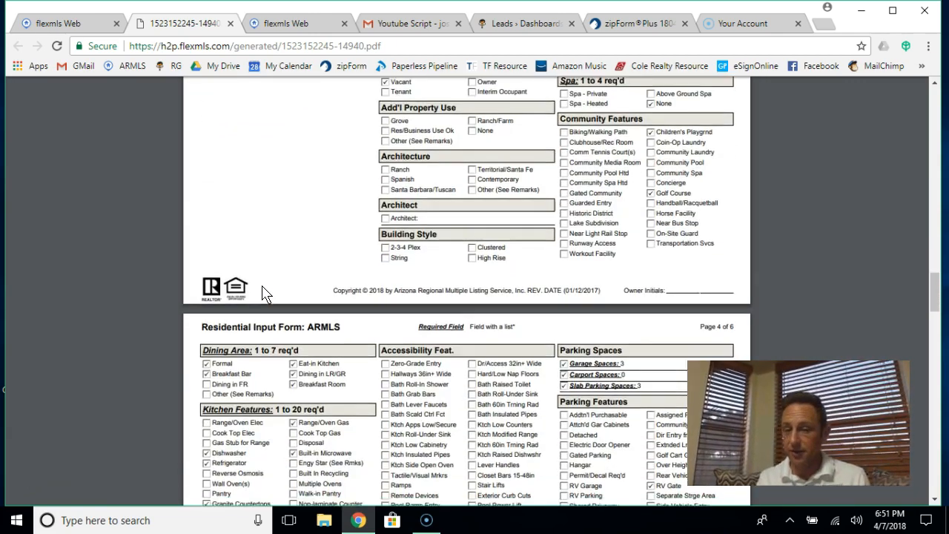
scroll(264, 292, down, 4)
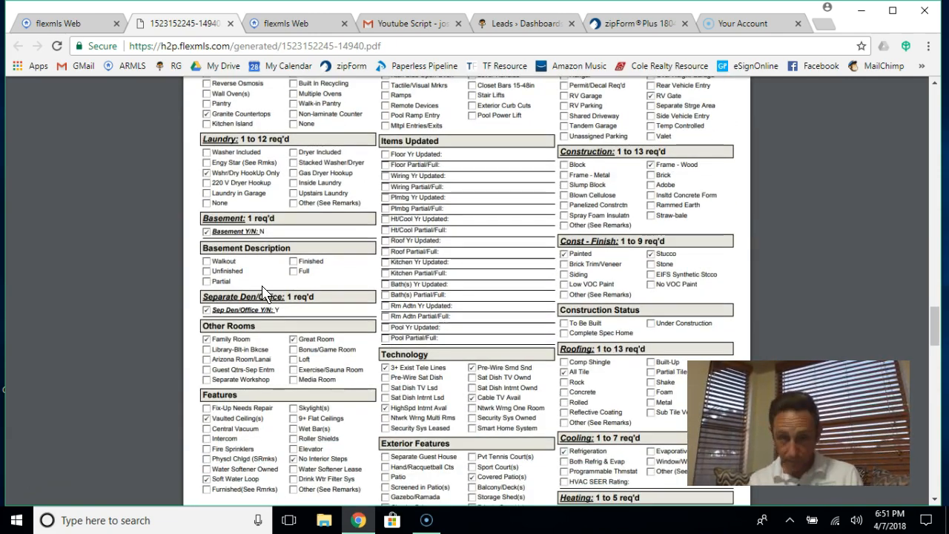
scroll(470, 278, down, 5)
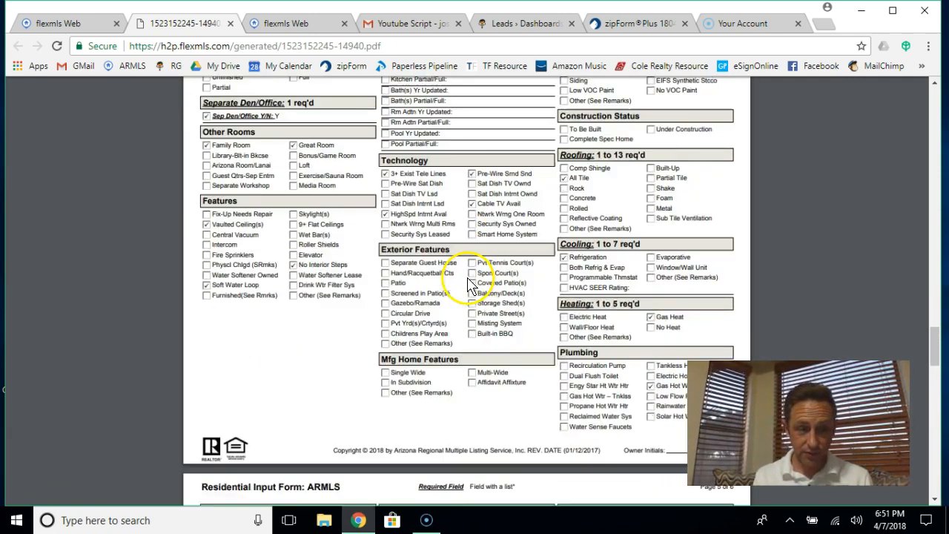
scroll(470, 272, down, 14)
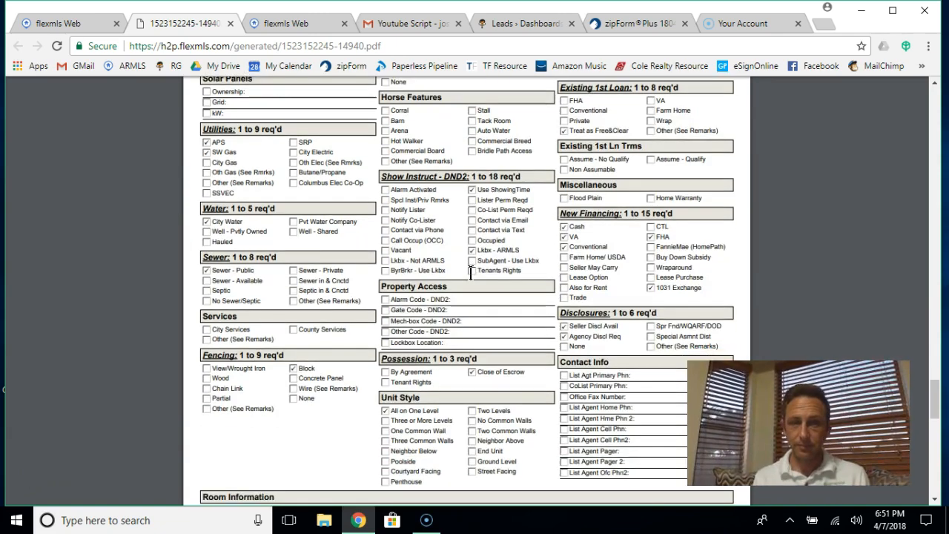
scroll(470, 273, down, 2)
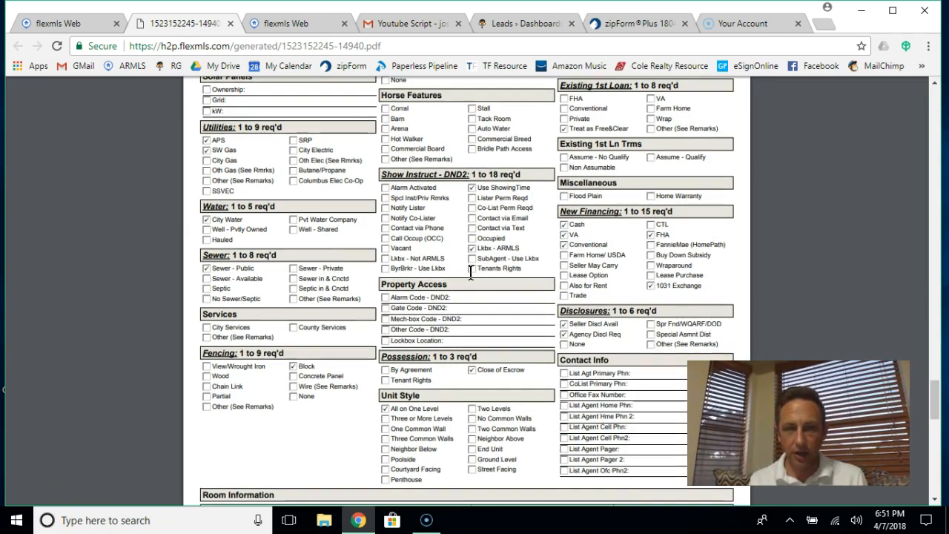
scroll(470, 272, down, 2)
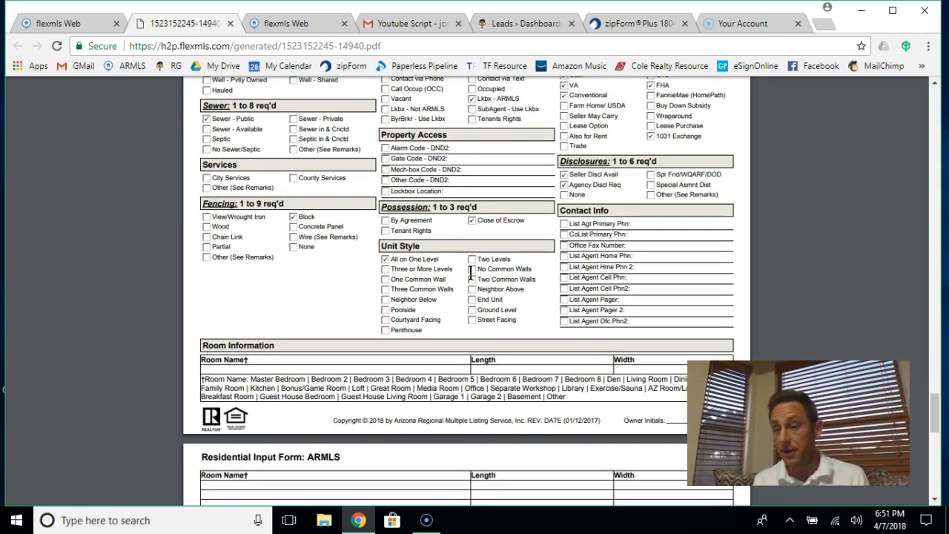
scroll(470, 273, down, 4)
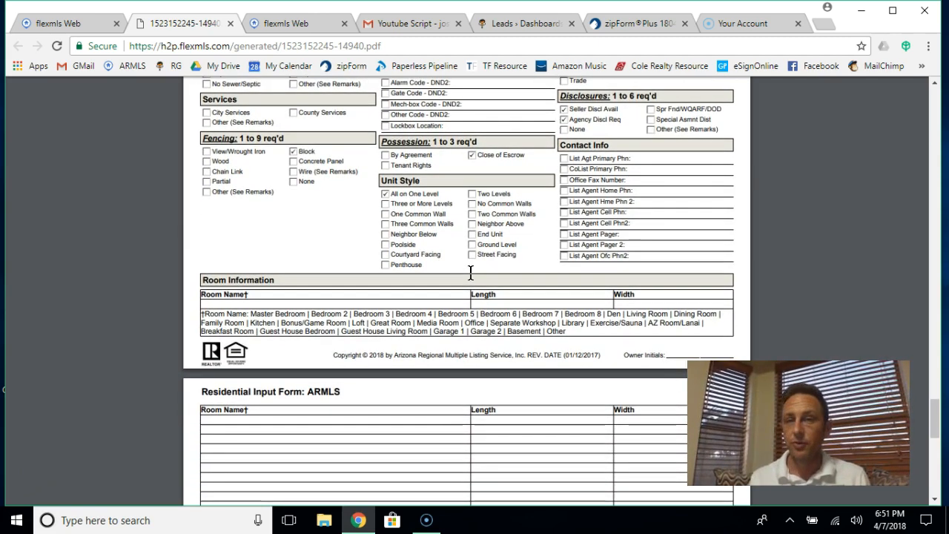
scroll(470, 272, down, 3)
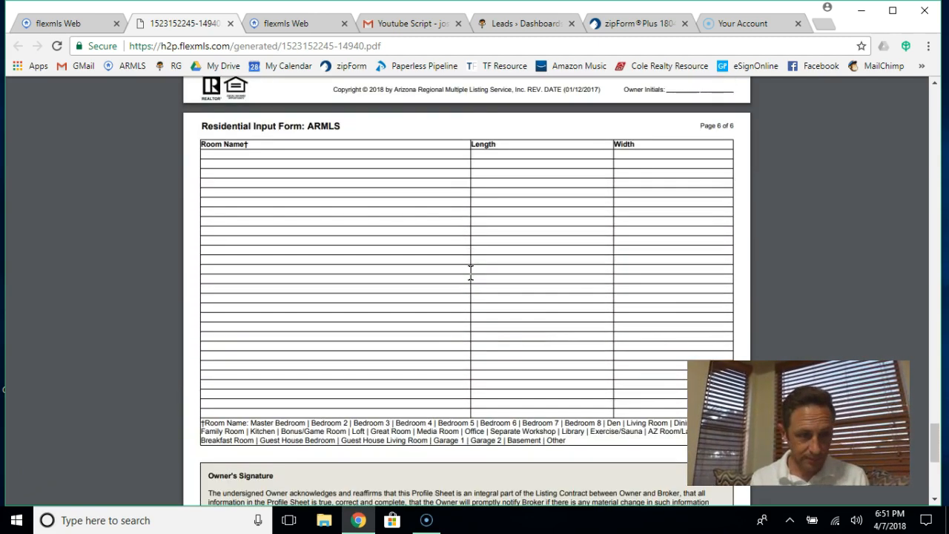
scroll(447, 265, down, 2)
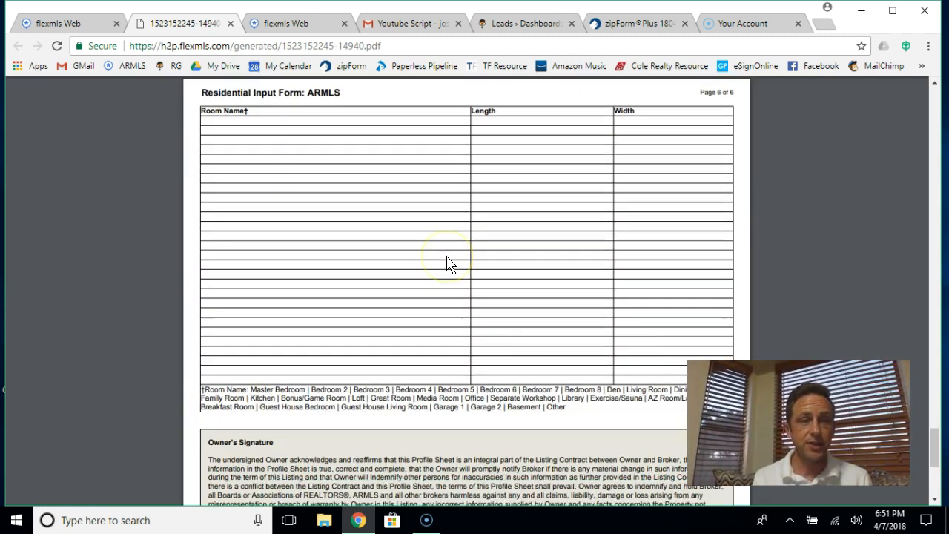
scroll(447, 264, down, 3)
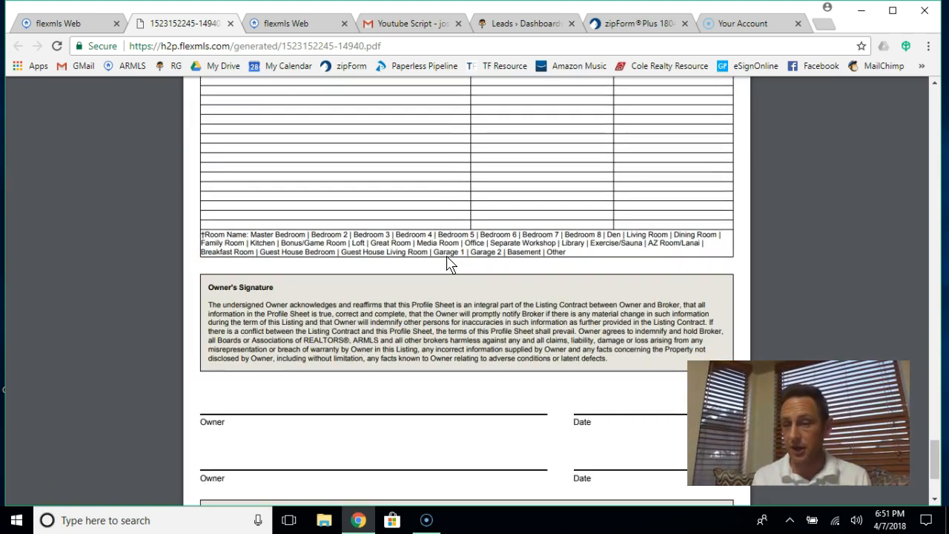
scroll(447, 265, down, 3)
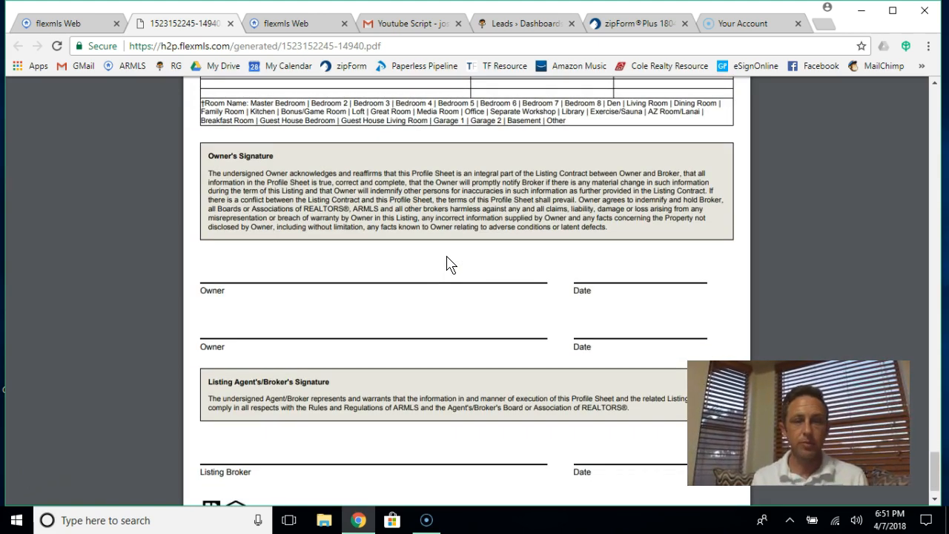
scroll(447, 264, down, 1)
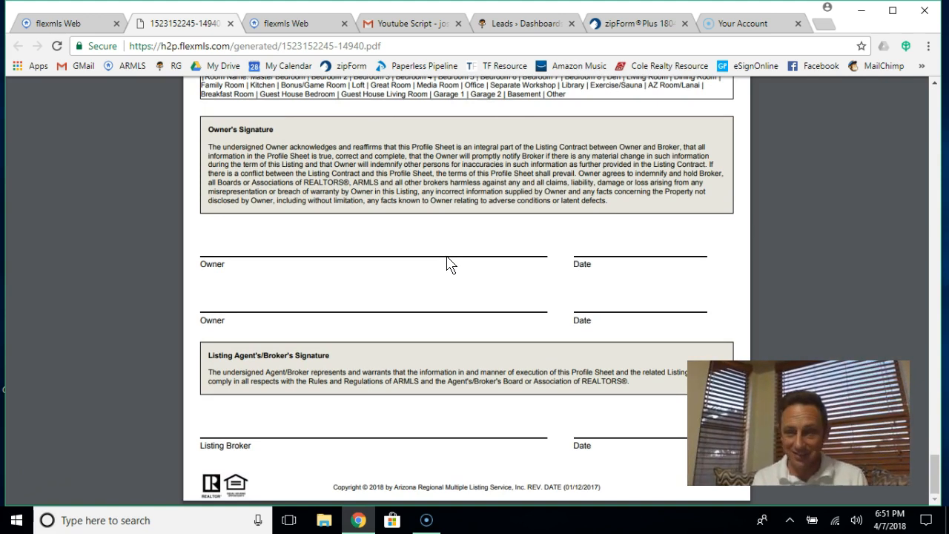